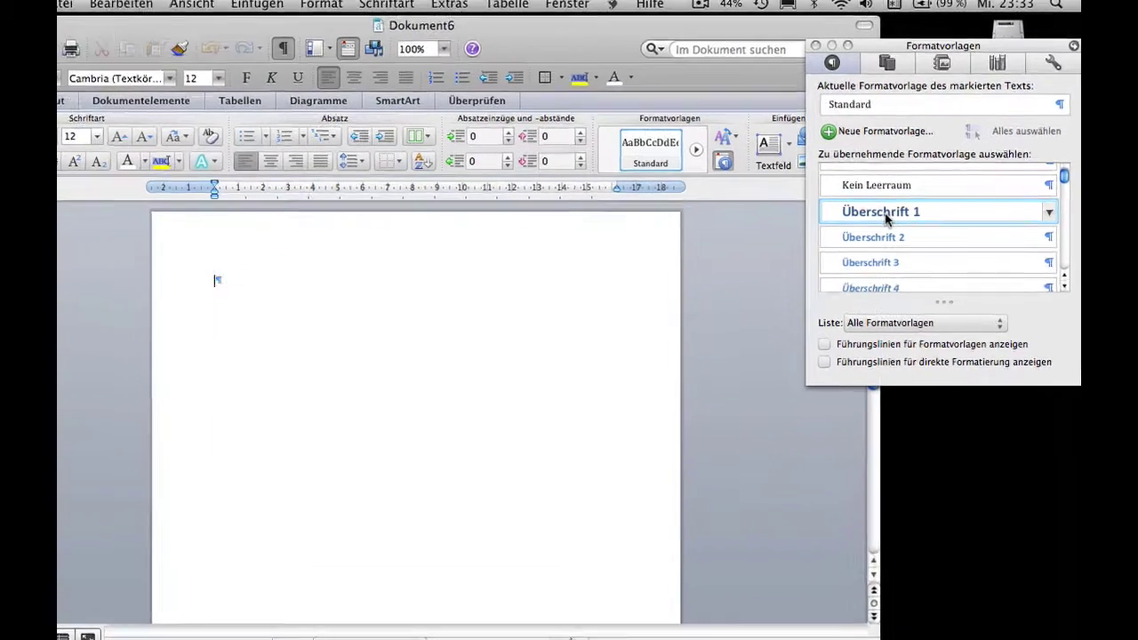
Step: Close the blank Dokument6 window
mouse_move(907, 198)
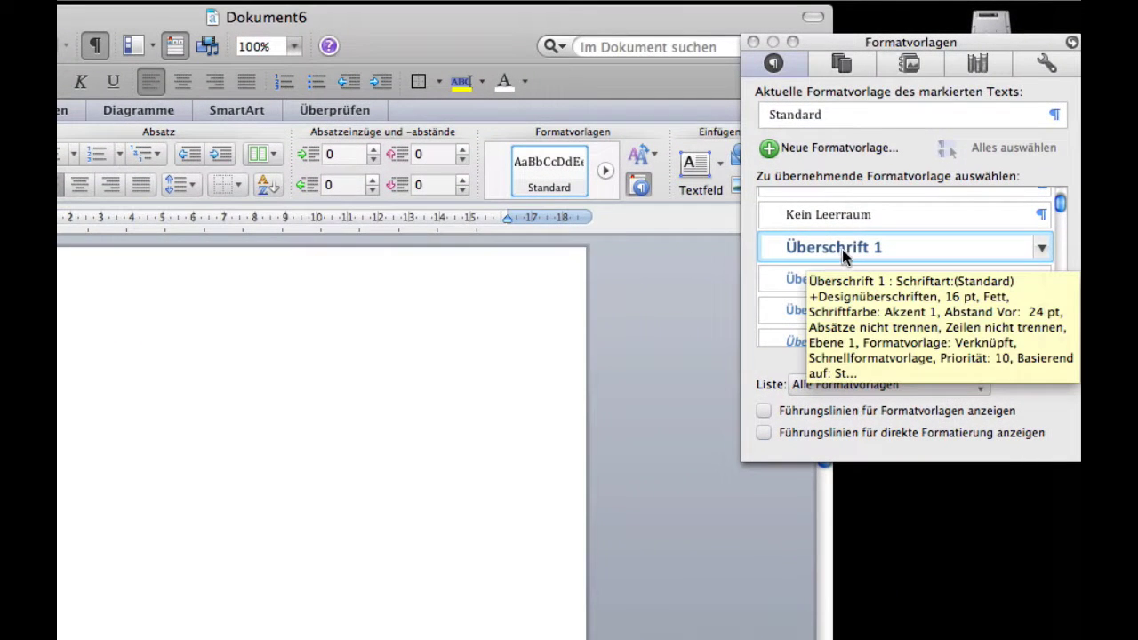
mouse_move(832, 278)
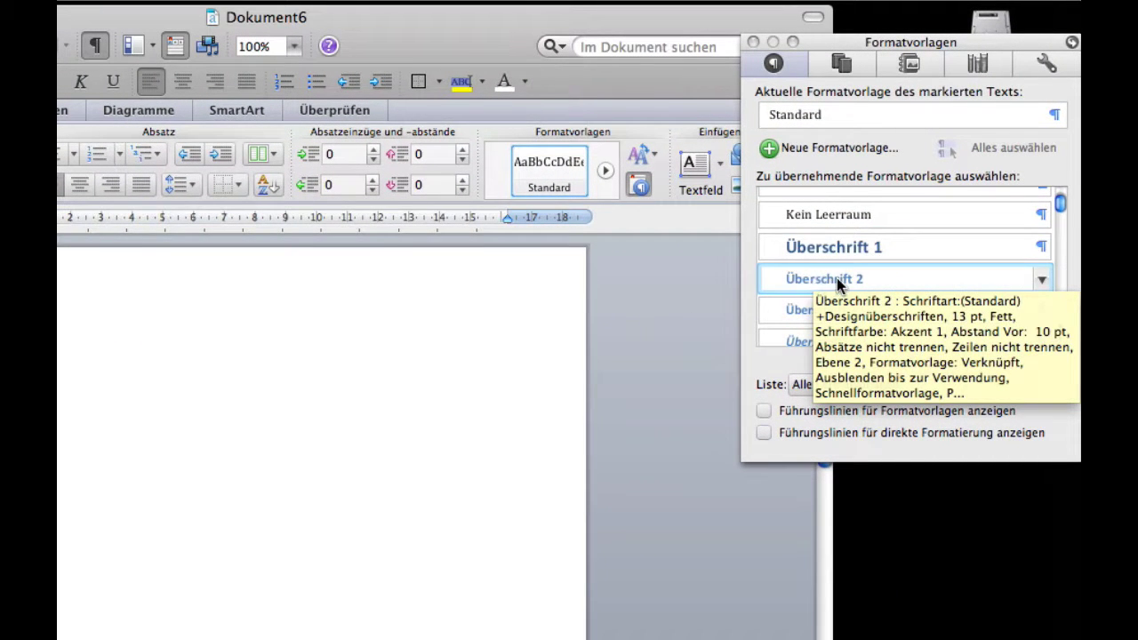
mouse_move(892, 264)
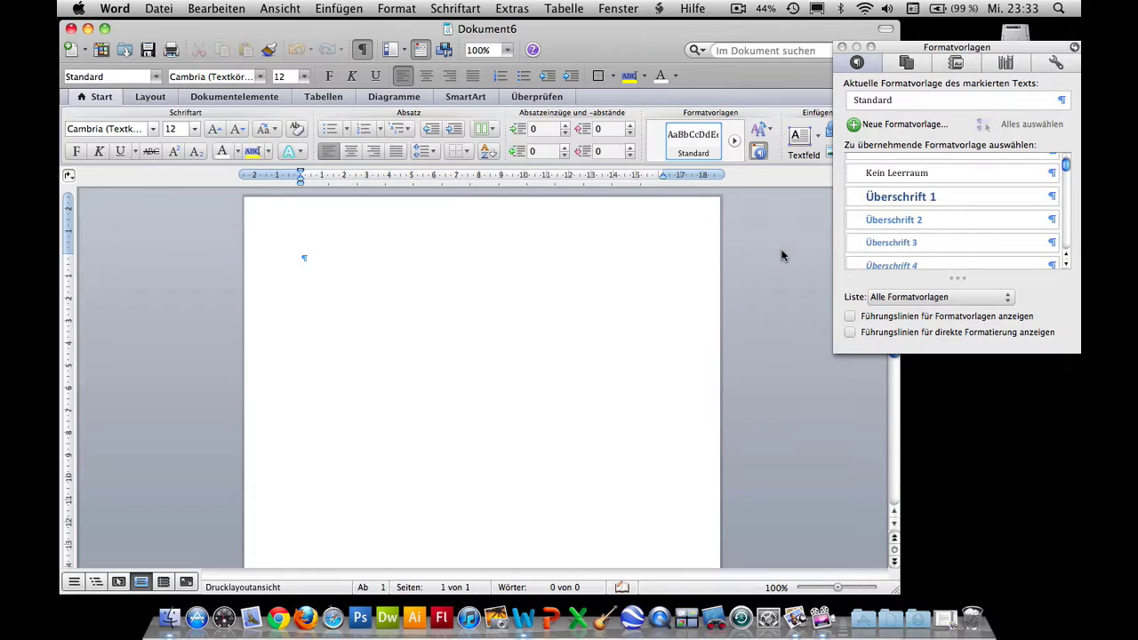
left_click(72, 30)
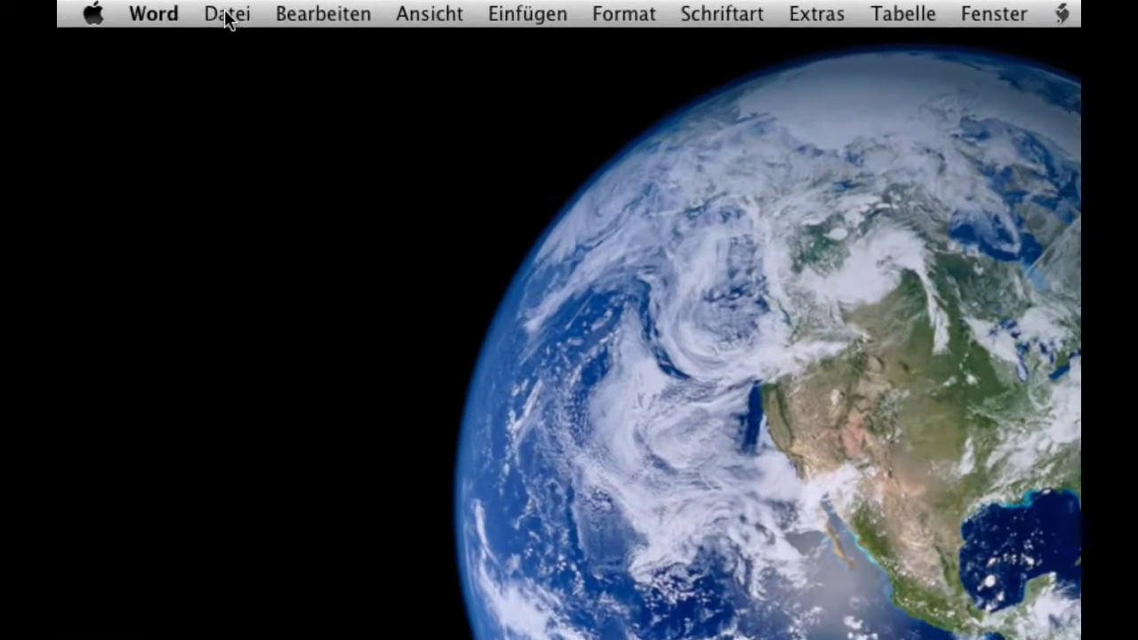
Step: Select Normal.dotm in the Benutzervorlagen folder to open as Original
left_click(159, 9)
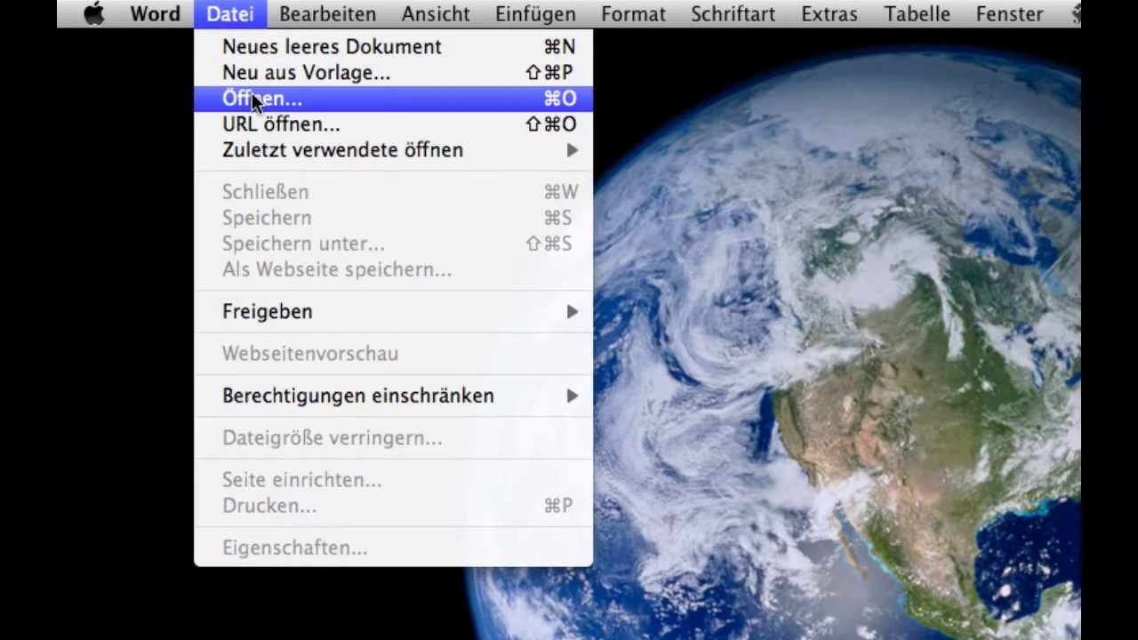
left_click(226, 98)
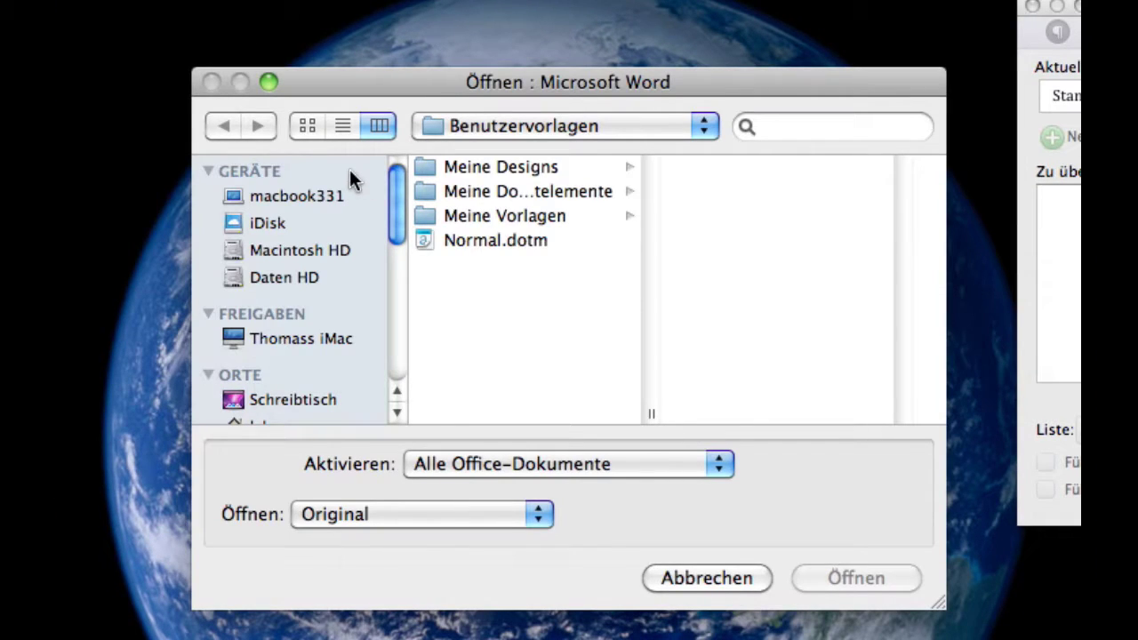
left_click(477, 127)
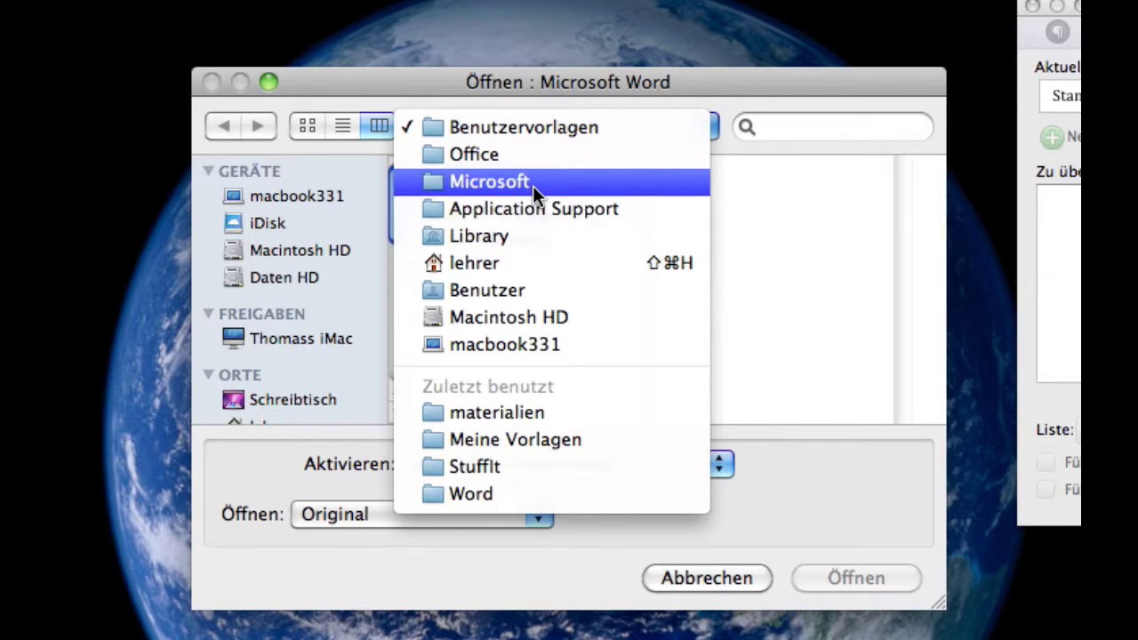
left_click(563, 135)
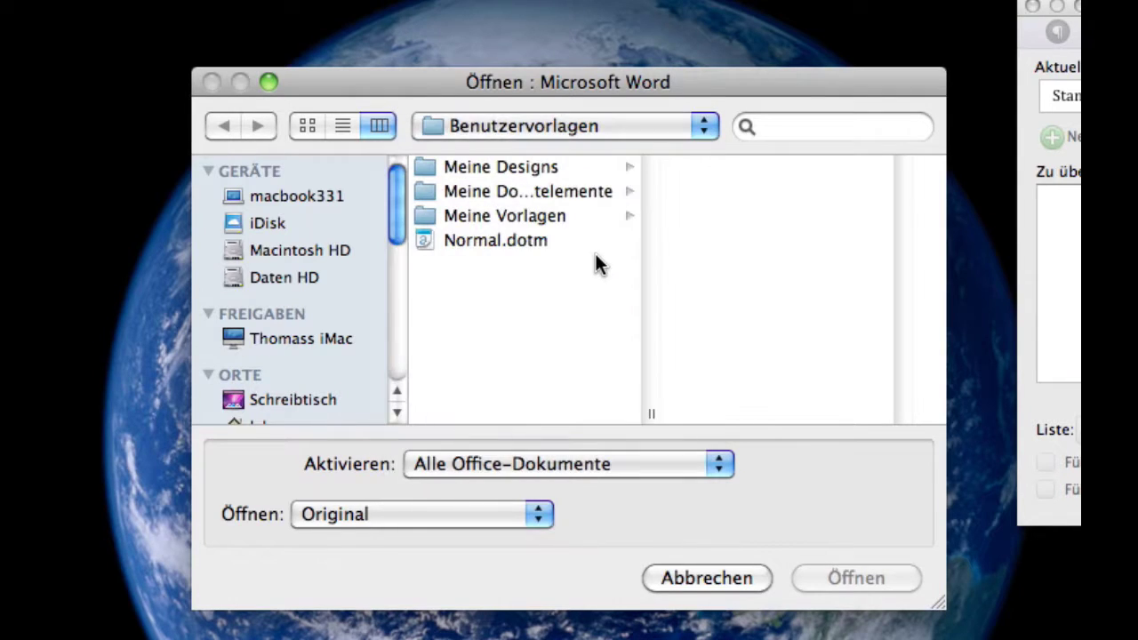
left_click(490, 243)
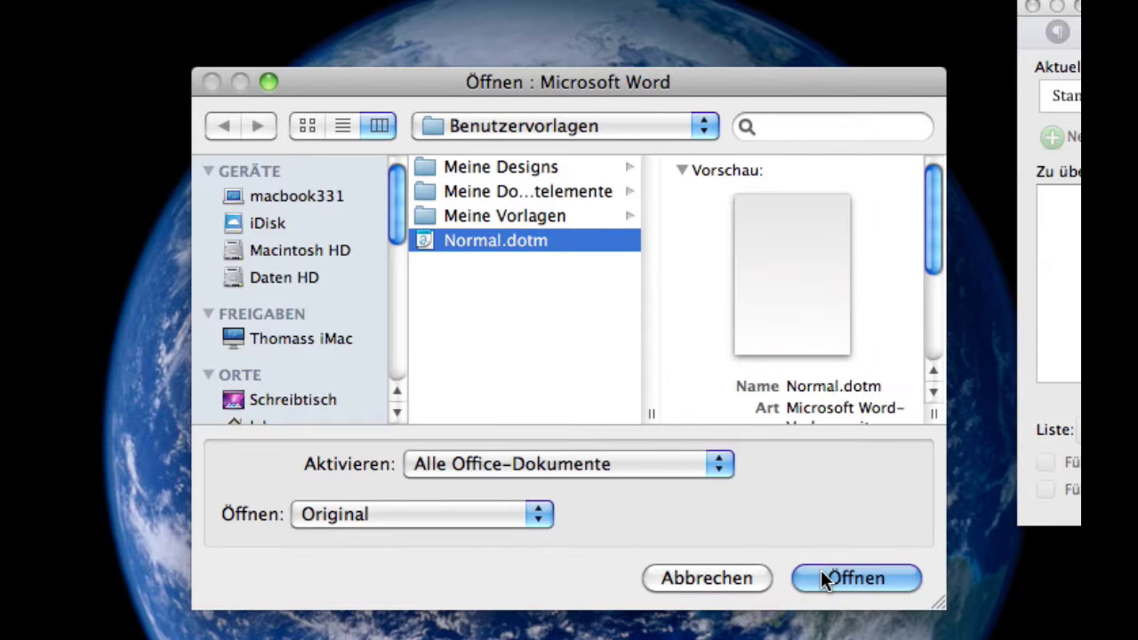
left_click(453, 517)
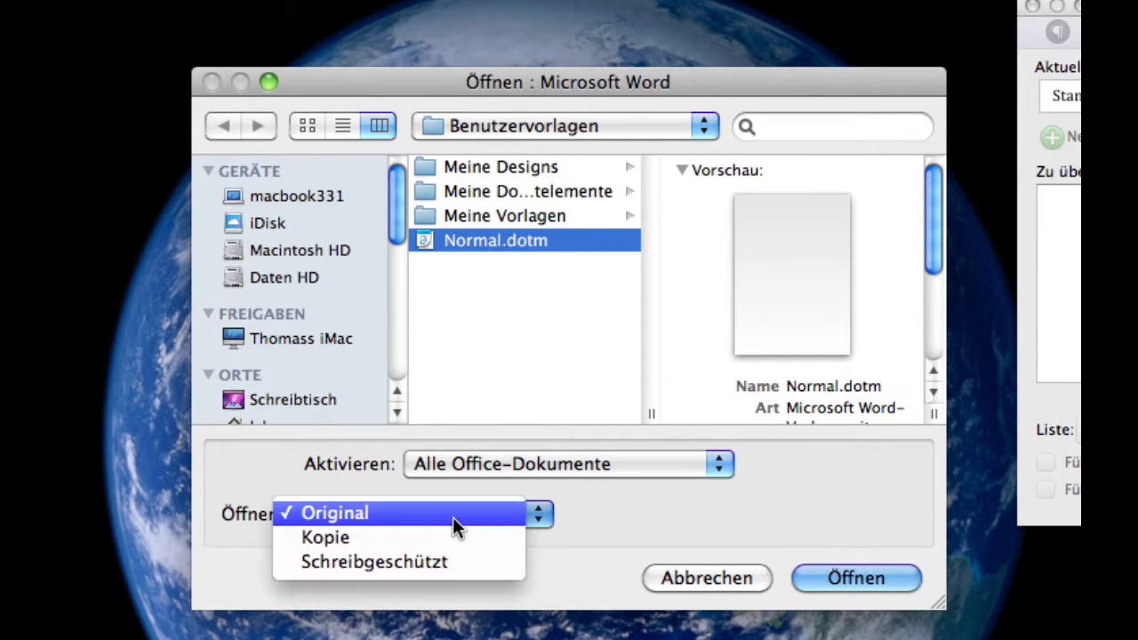
left_click(463, 505)
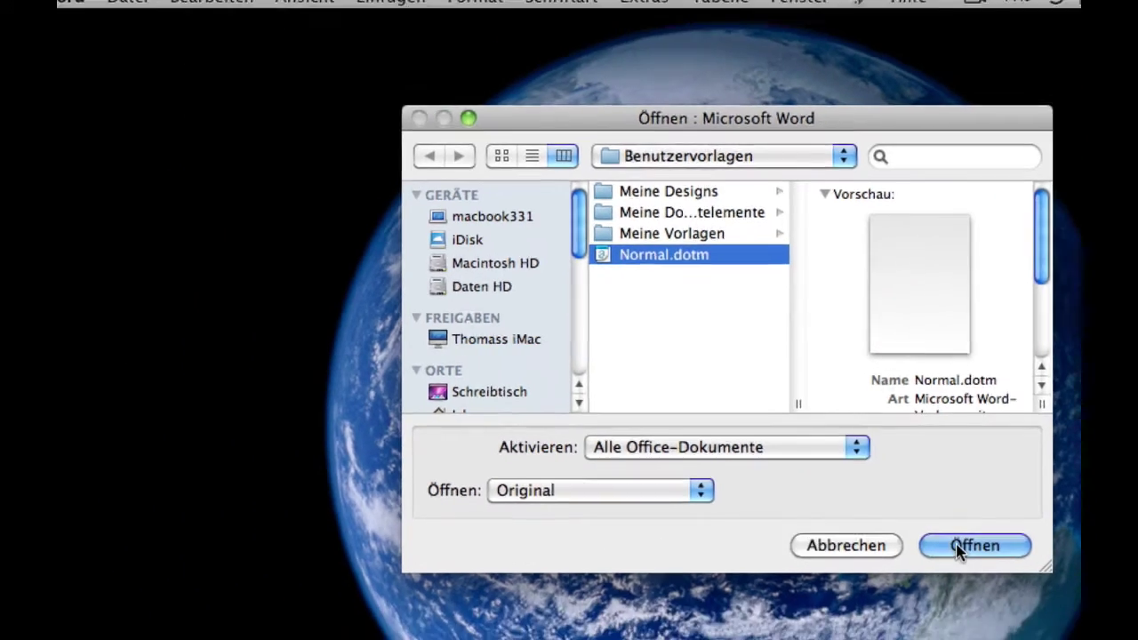
Step: Open Normal.dotm, switch to Drucklayoutansicht, and apply Überschrift 1 to the empty paragraph
left_click(958, 547)
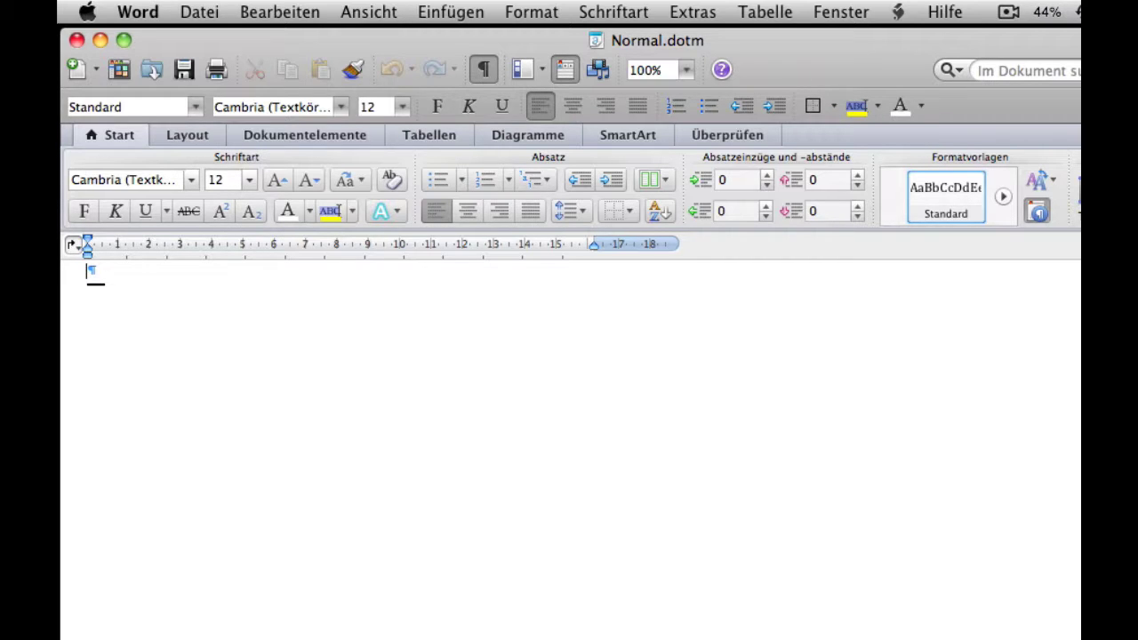
key("super+alt+p")
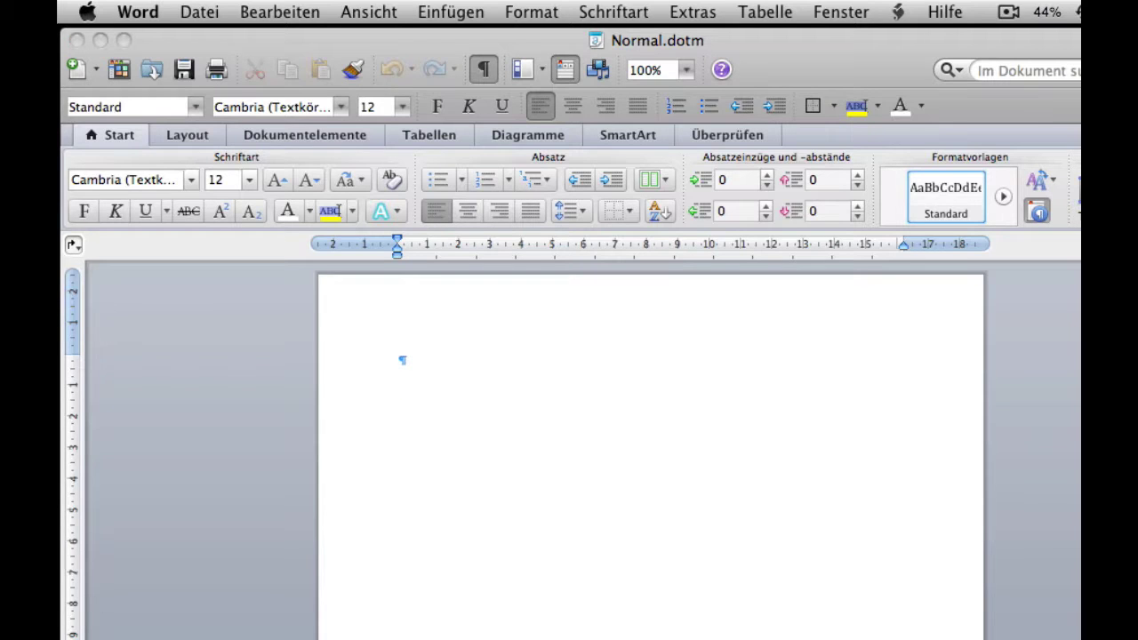
key("super+alt+1")
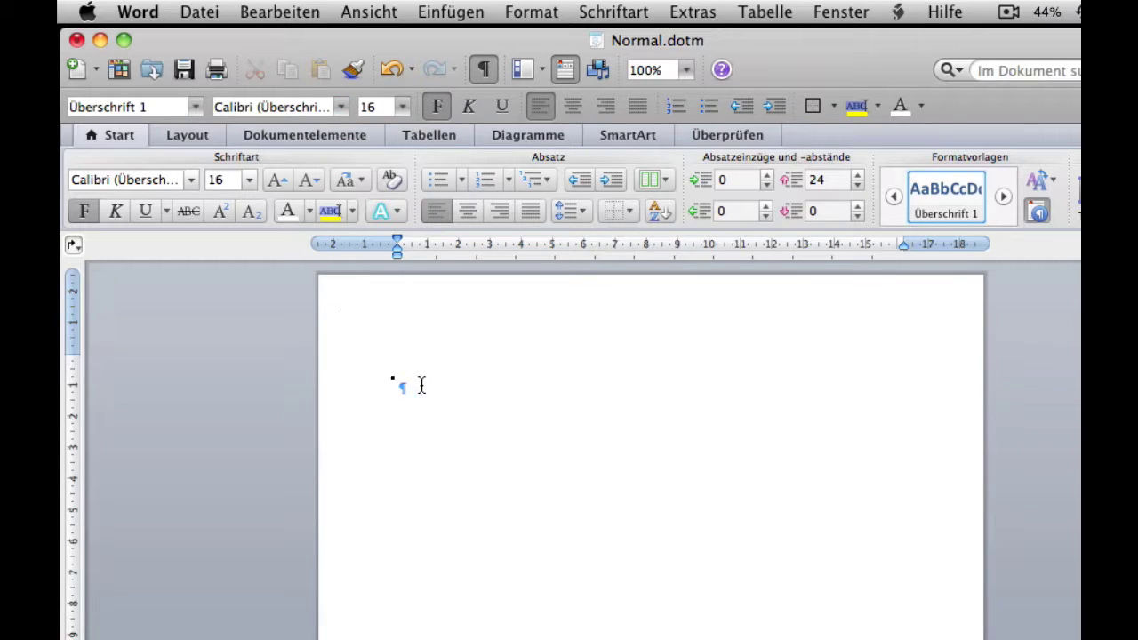
Step: Type 'dskfjdskj' and format the line as Helvetica Neue, 18 pt, black
type("dskfjdskj")
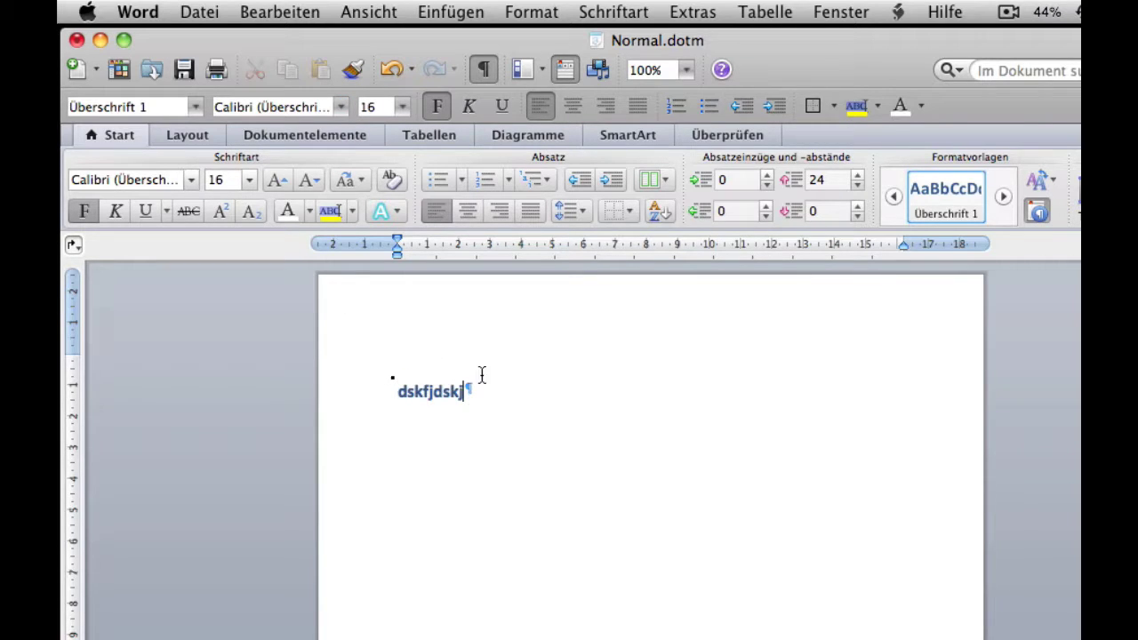
left_click(352, 372)
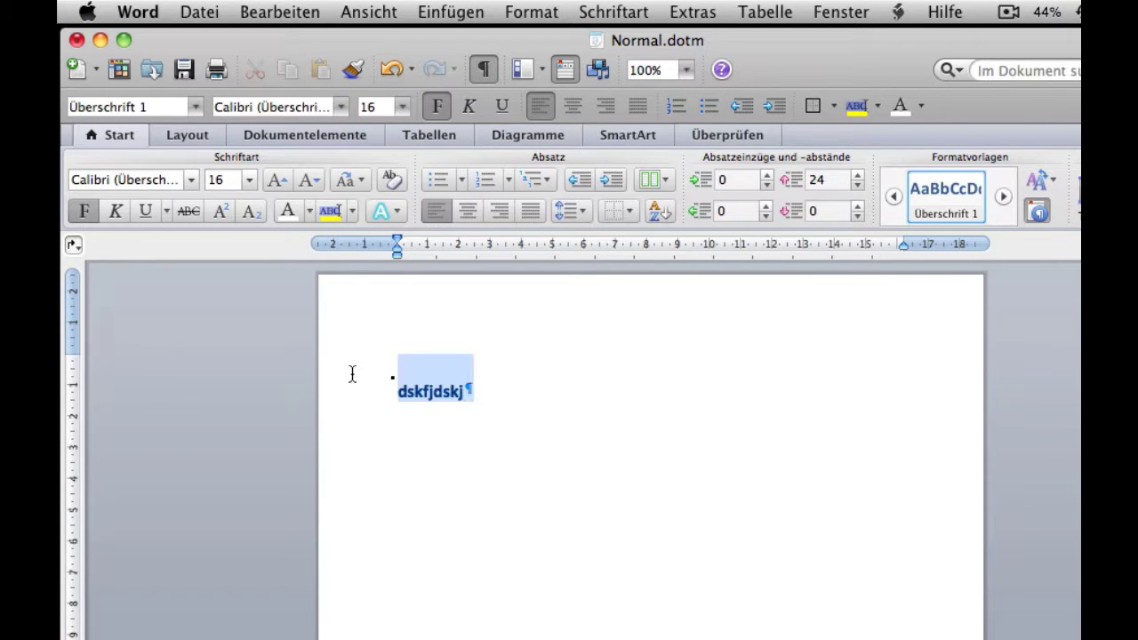
left_click(341, 108)
mouse_move(567, 256)
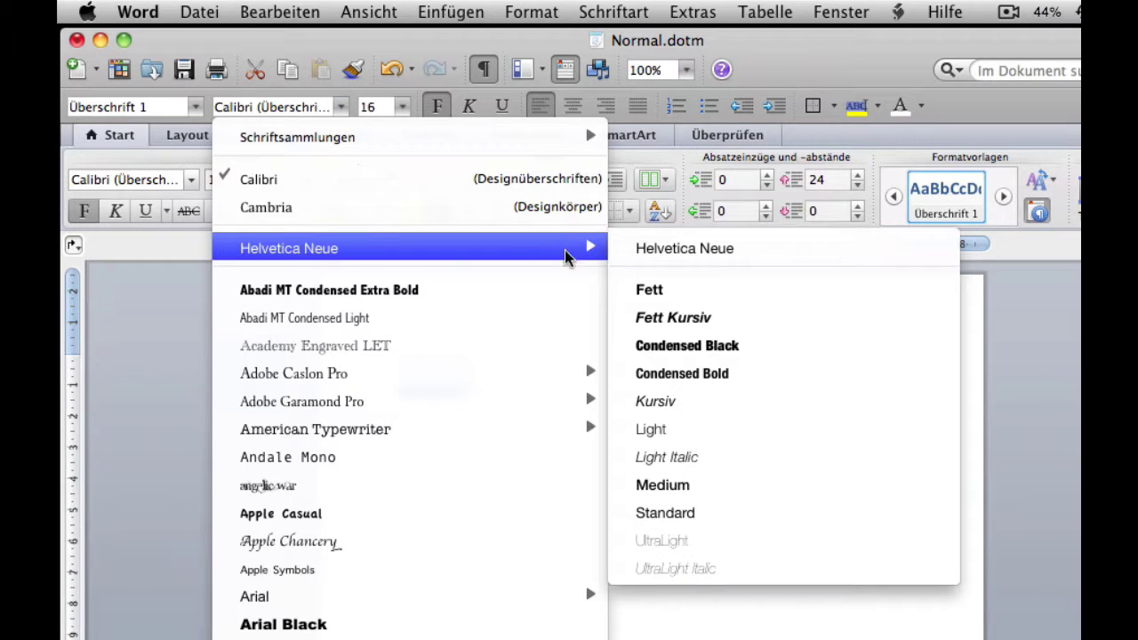
left_click(640, 290)
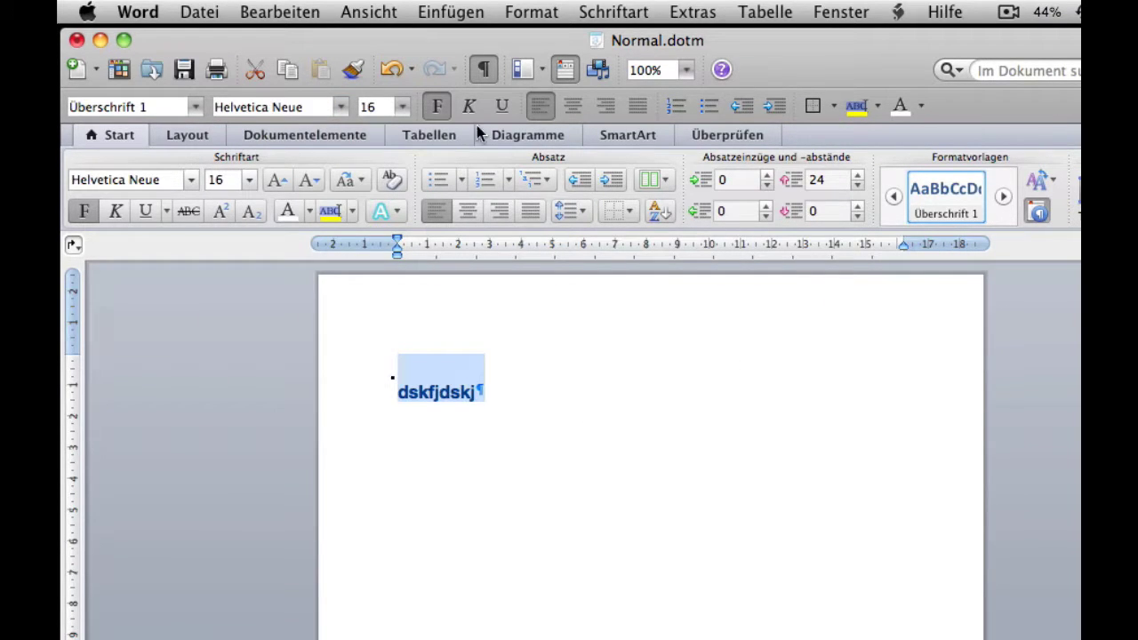
left_click(402, 107)
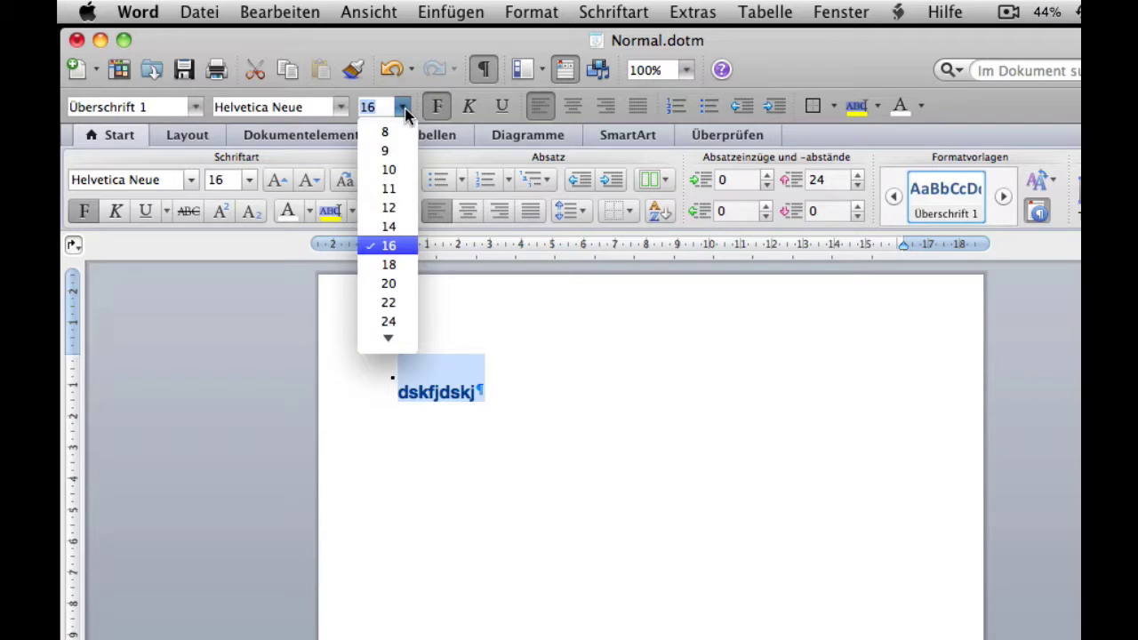
left_click(389, 263)
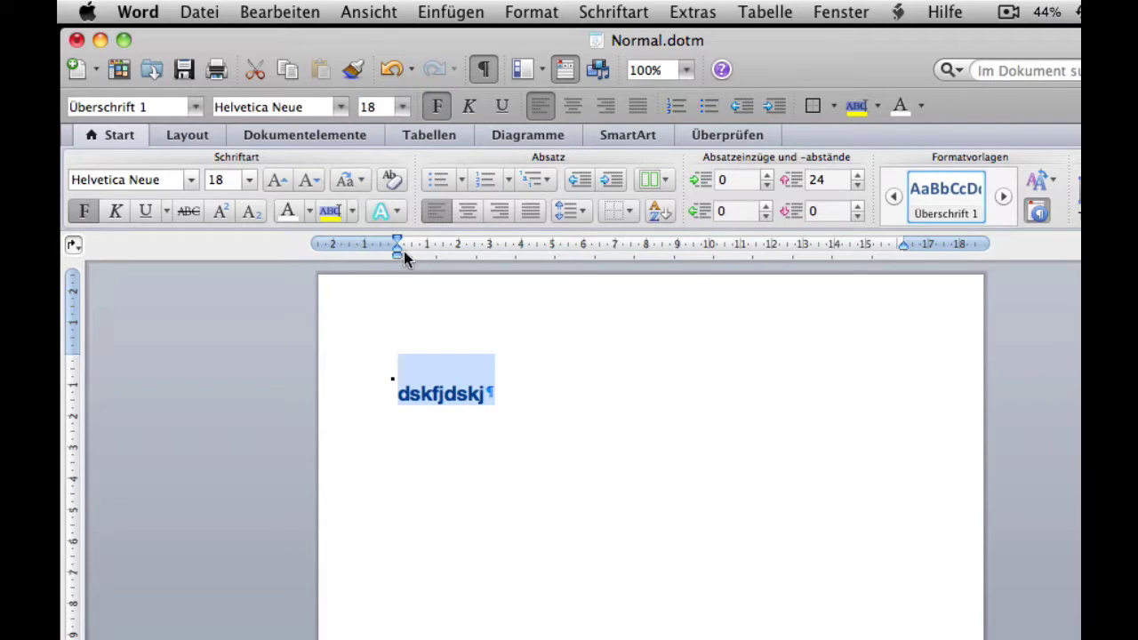
left_click(921, 107)
left_click(906, 197)
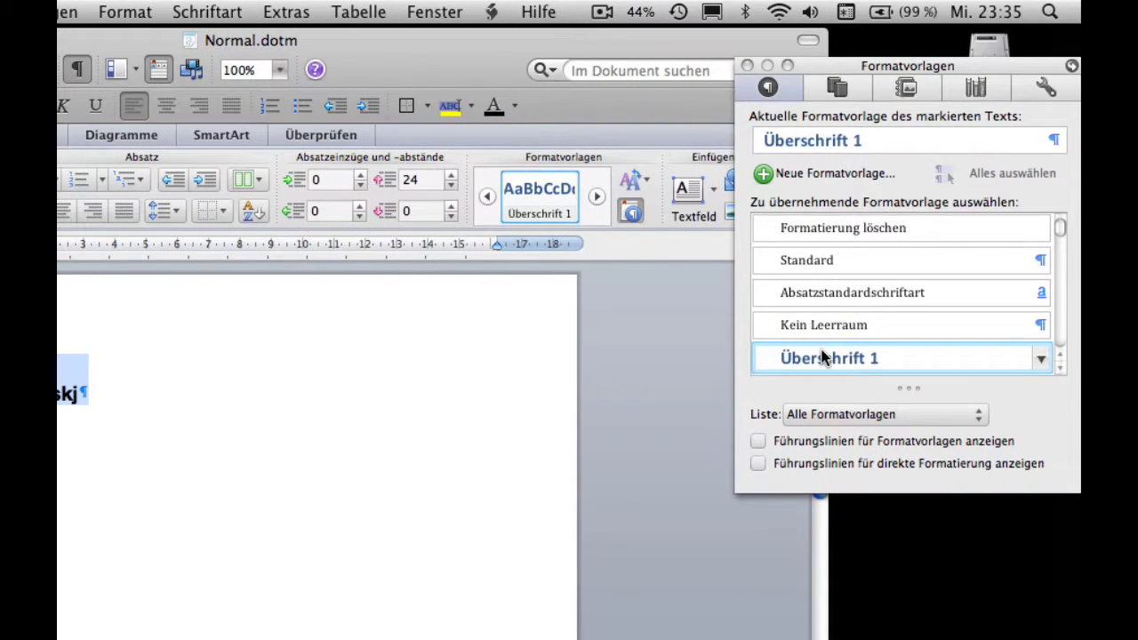
Step: Update Überschrift 1 to match the selection, then apply Überschrift 2 to the line
scroll(823, 356, "down", 2)
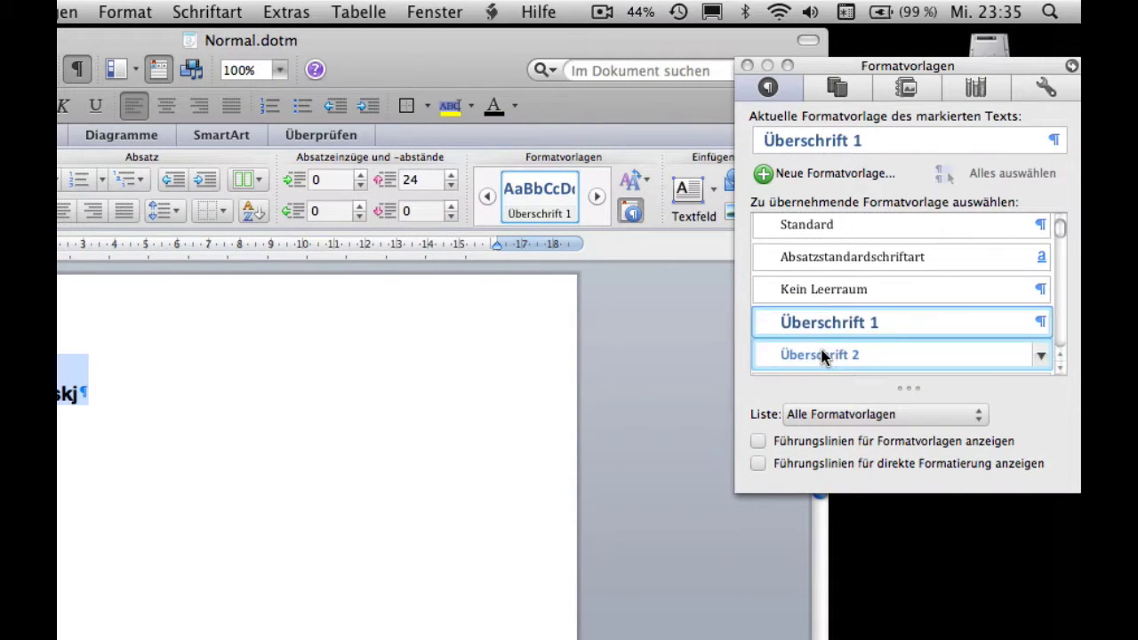
left_click(1041, 325)
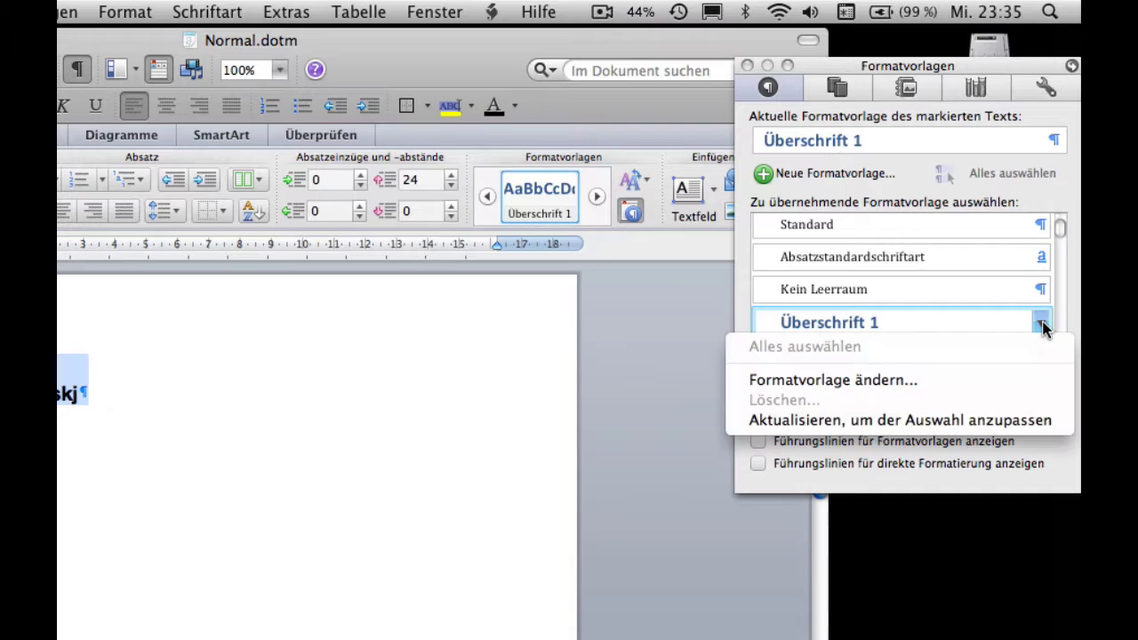
left_click(909, 422)
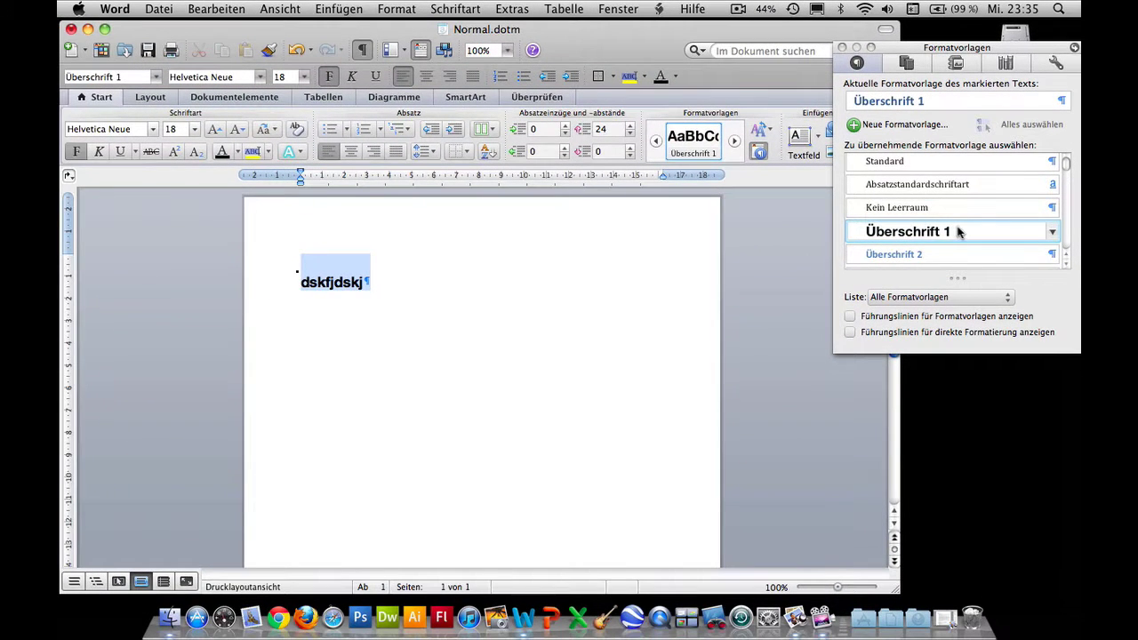
left_click(883, 256)
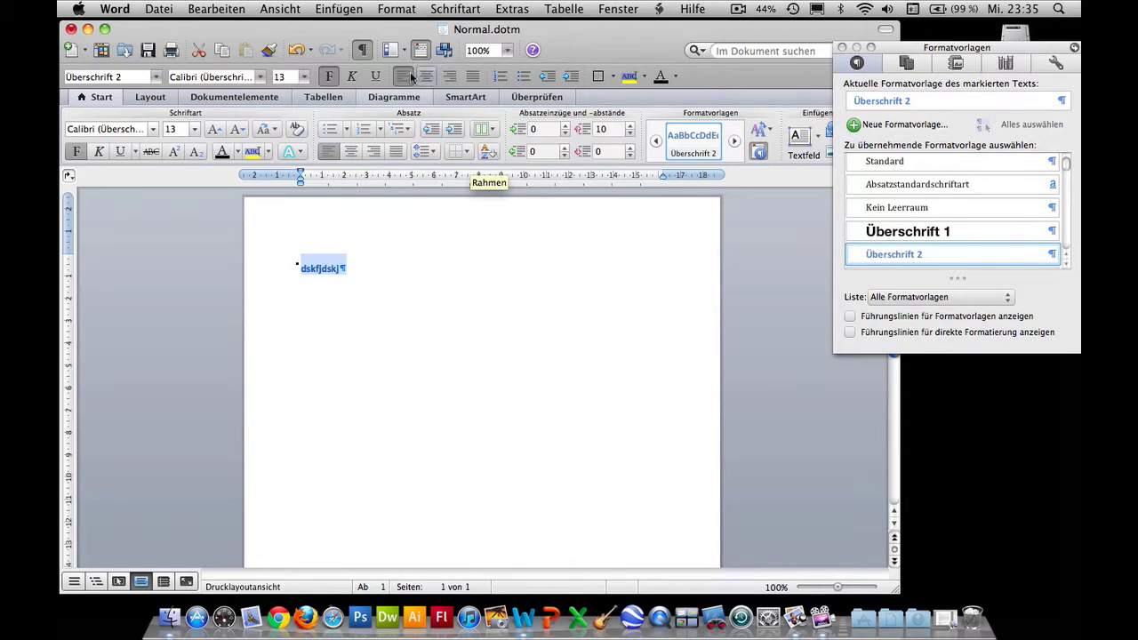
Step: Format the line as Helvetica Neue Fett 12 pt and update Überschrift 2 to match
left_click(260, 78)
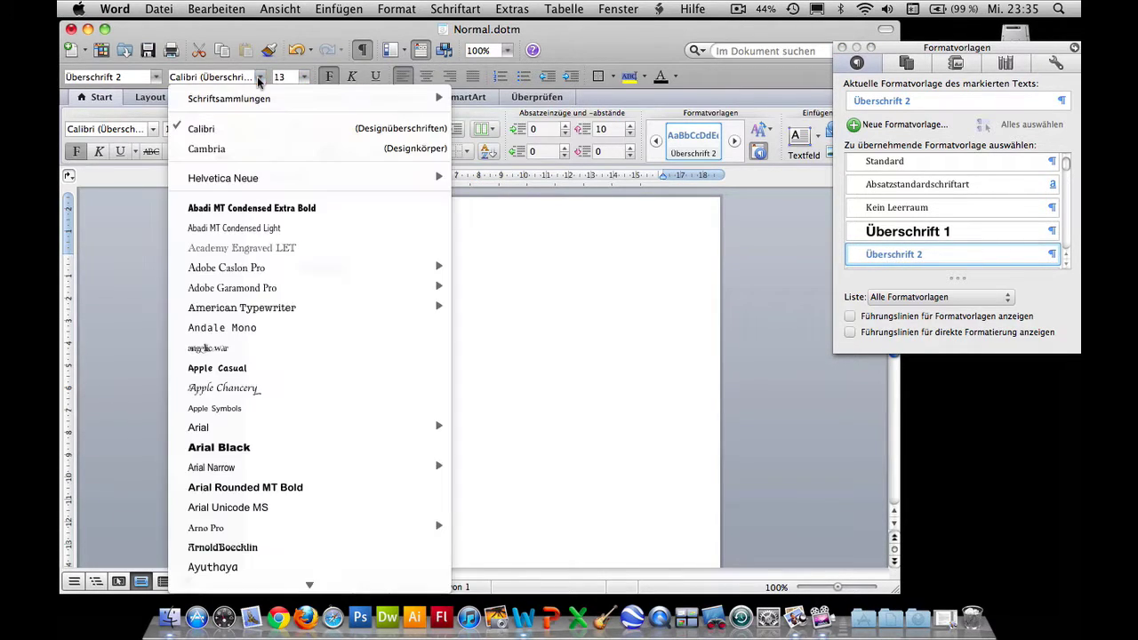
mouse_move(249, 178)
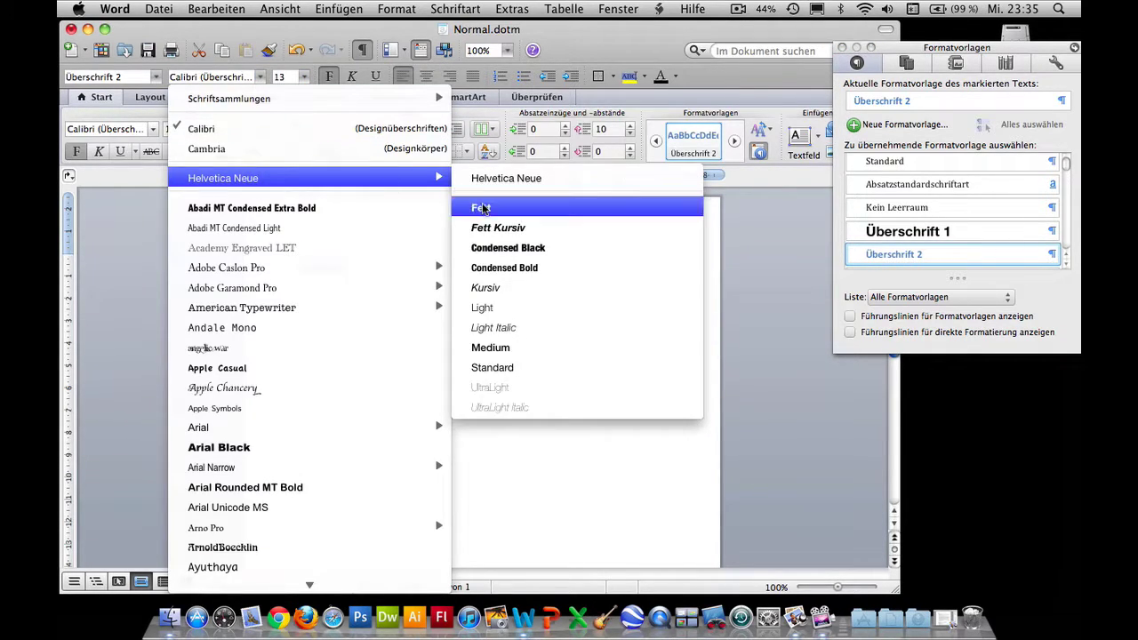
left_click(482, 209)
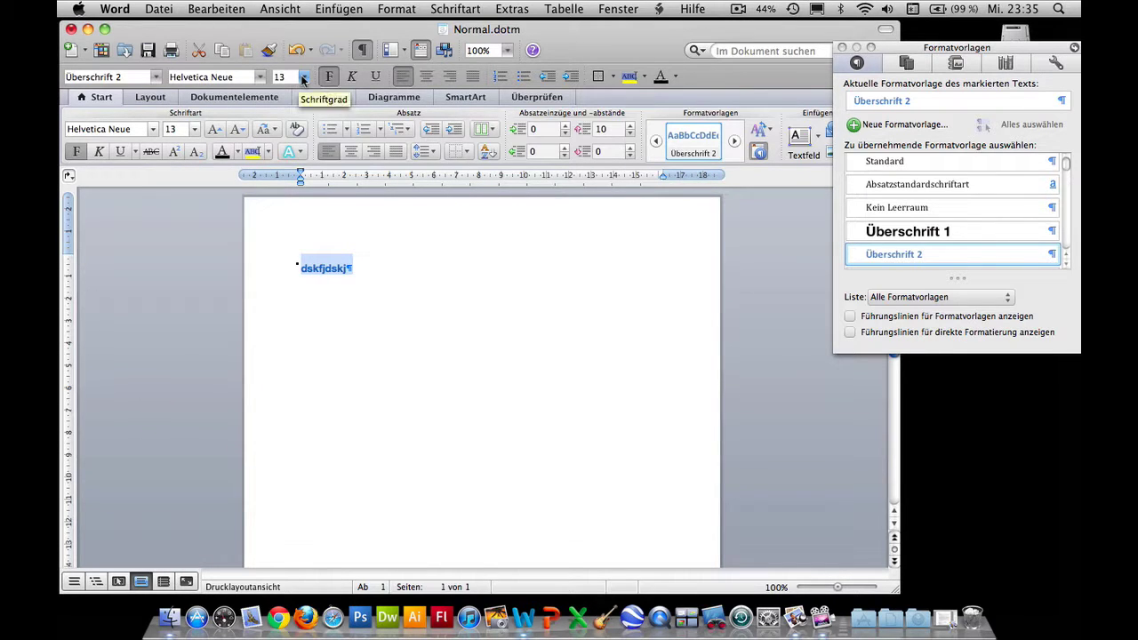
left_click(303, 78)
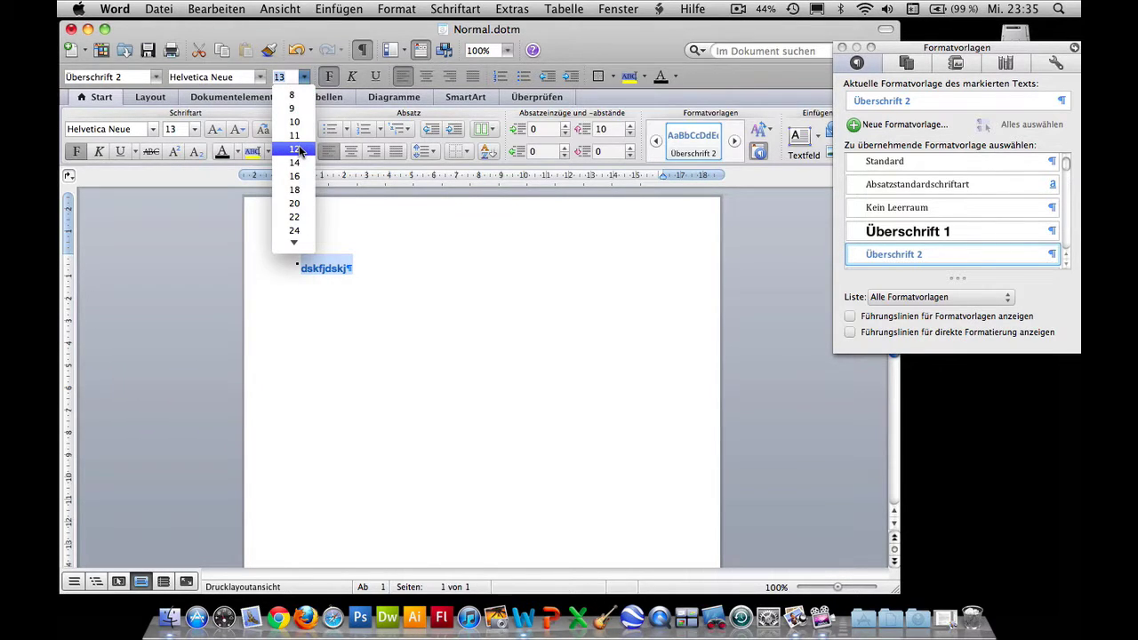
left_click(300, 151)
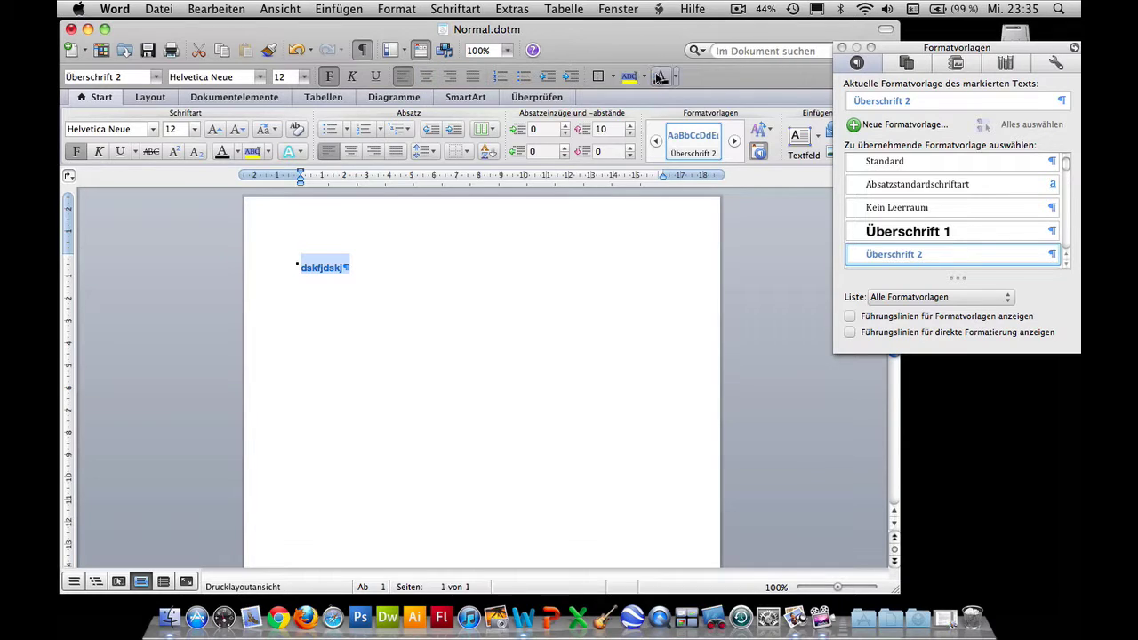
left_click(1052, 258)
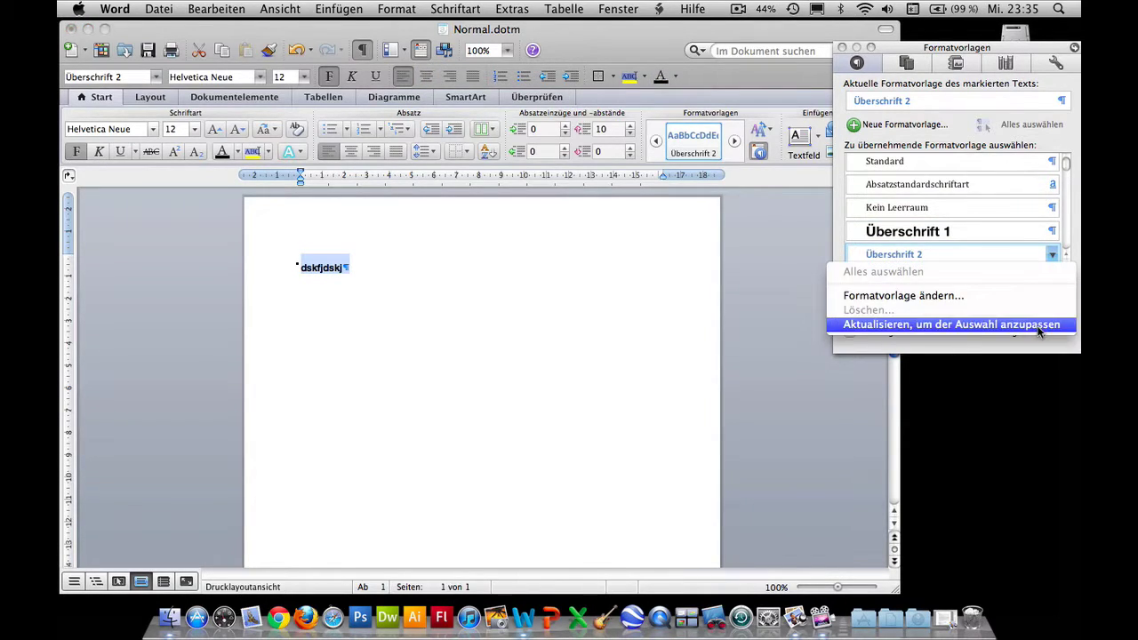
left_click(973, 323)
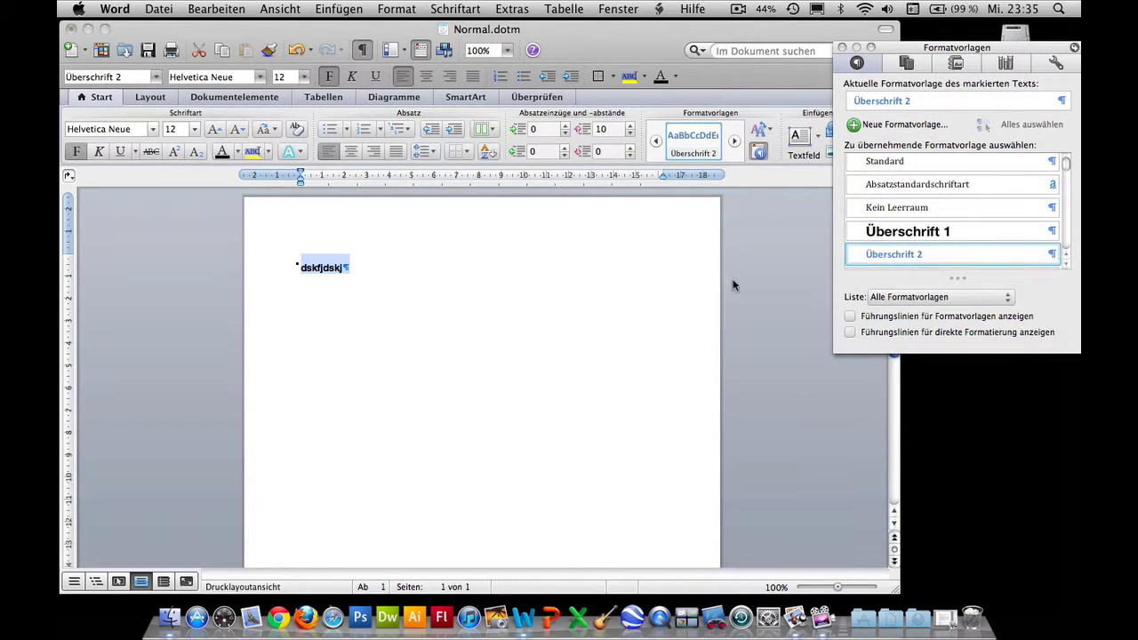
Step: Apply the Standard style, then set the text to 10 pt Helvetica Neue Light
left_click(900, 164)
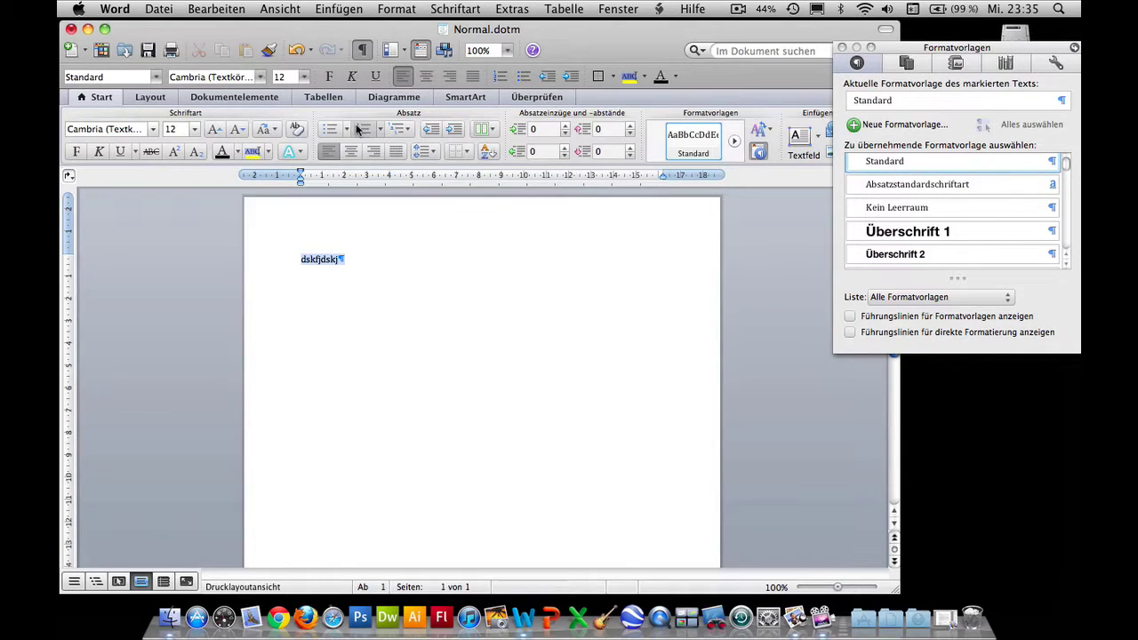
left_click(303, 76)
key("Up")
key("Up")
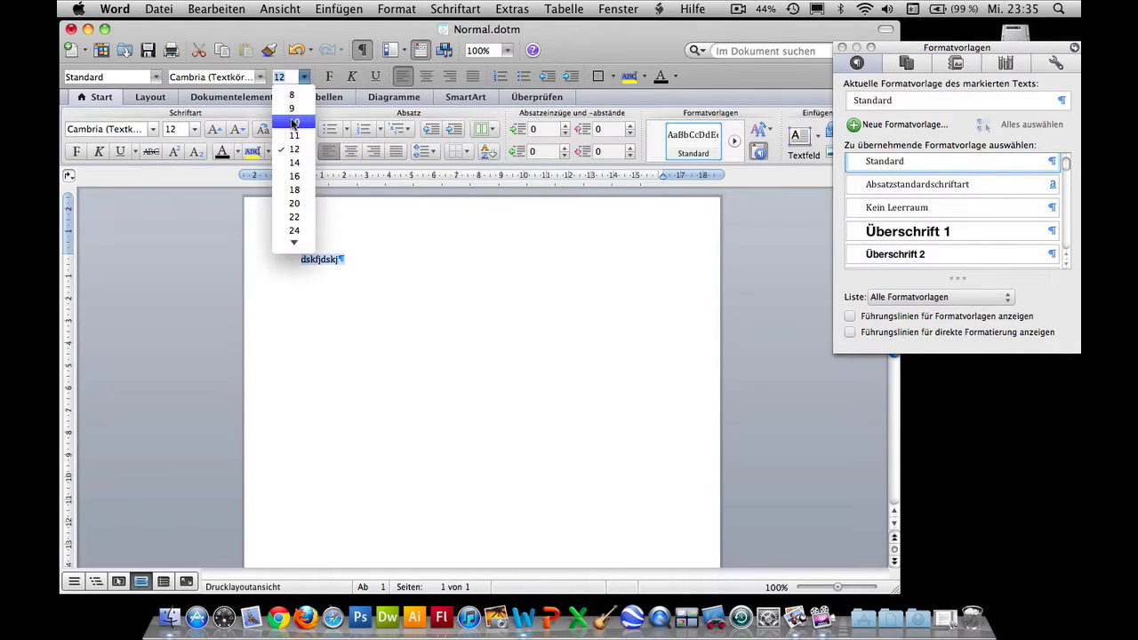
key("Return")
left_click(262, 77)
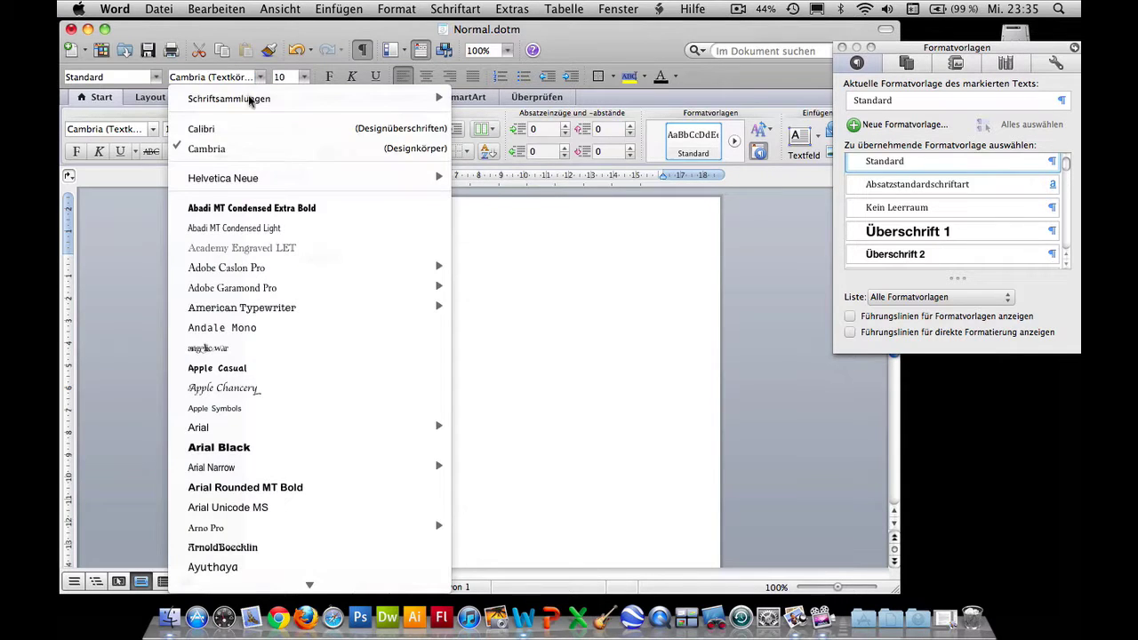
mouse_move(247, 179)
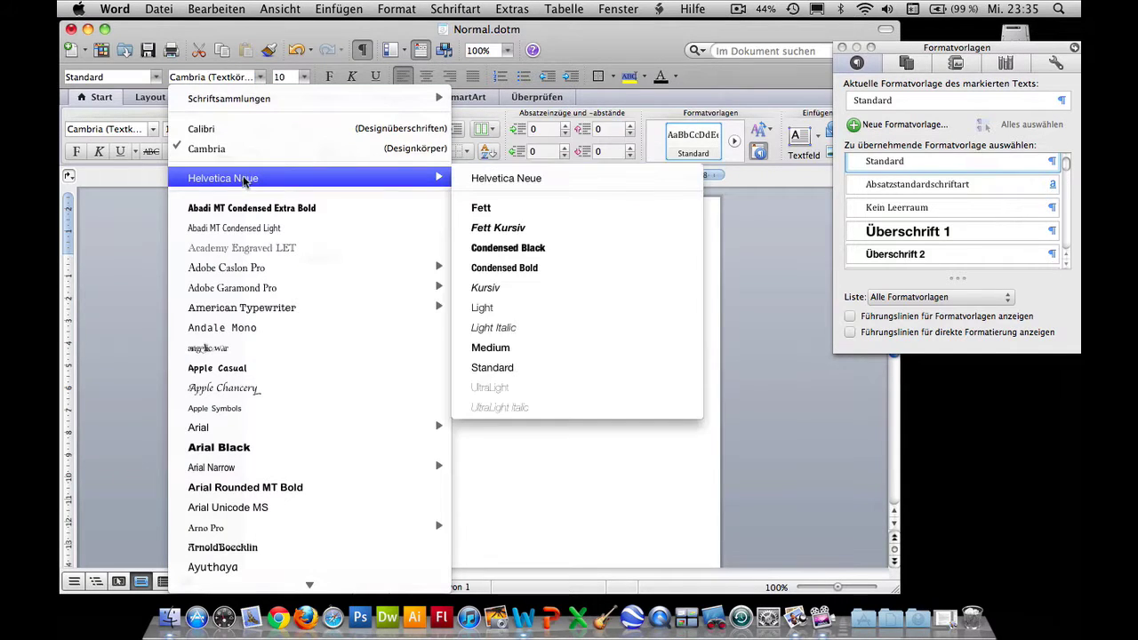
left_click(504, 308)
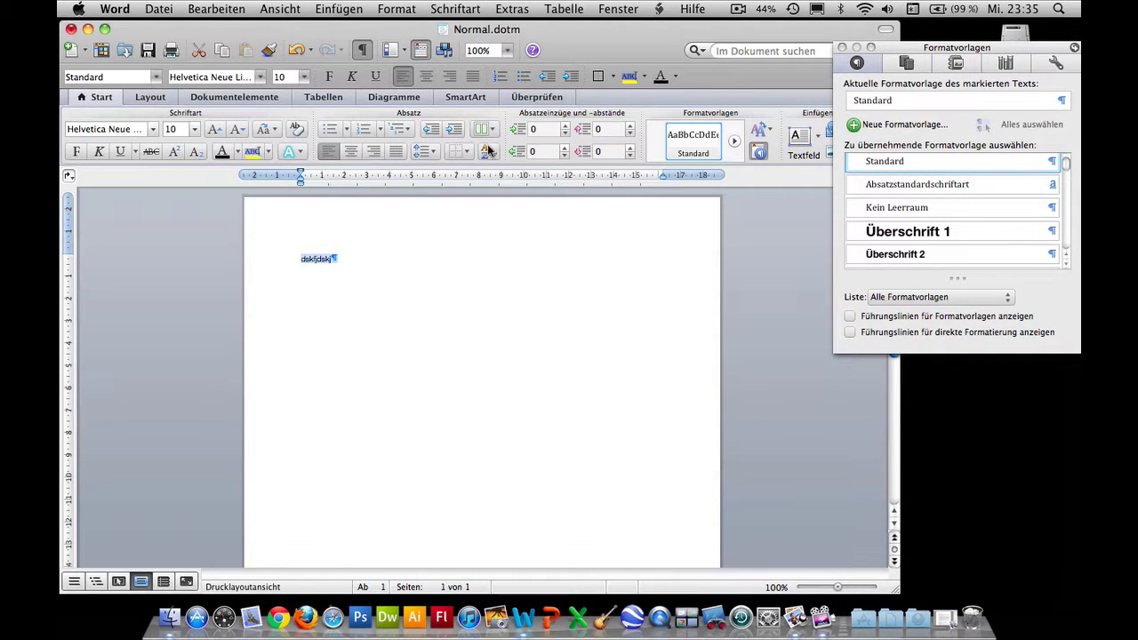
Step: Set the line spacing to Mehrfach 1,3
left_click(433, 152)
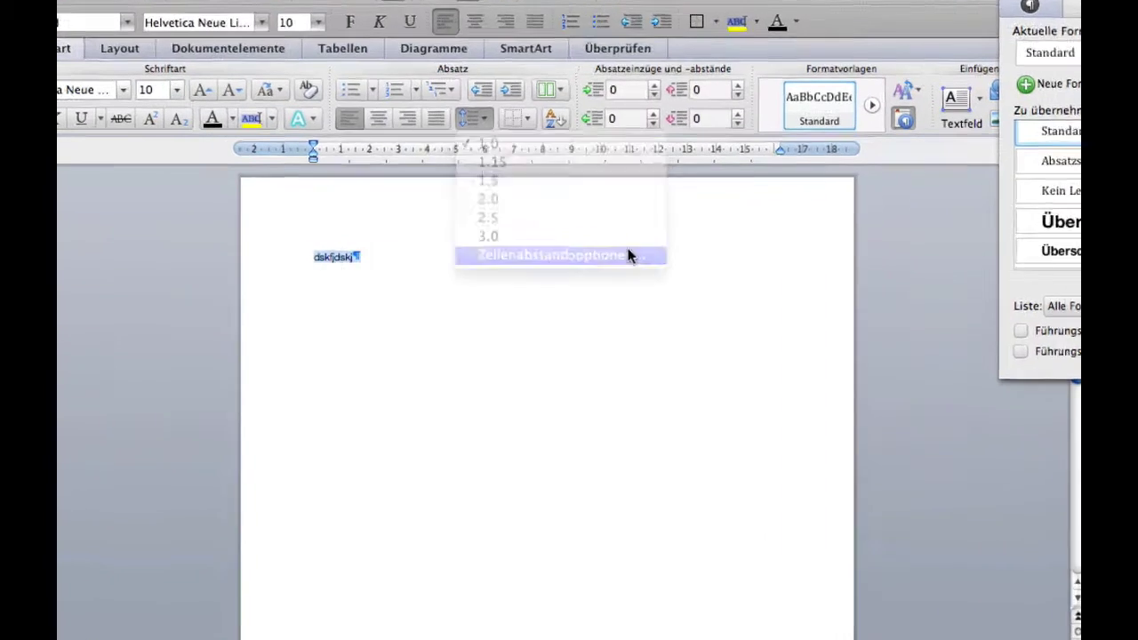
left_click(629, 256)
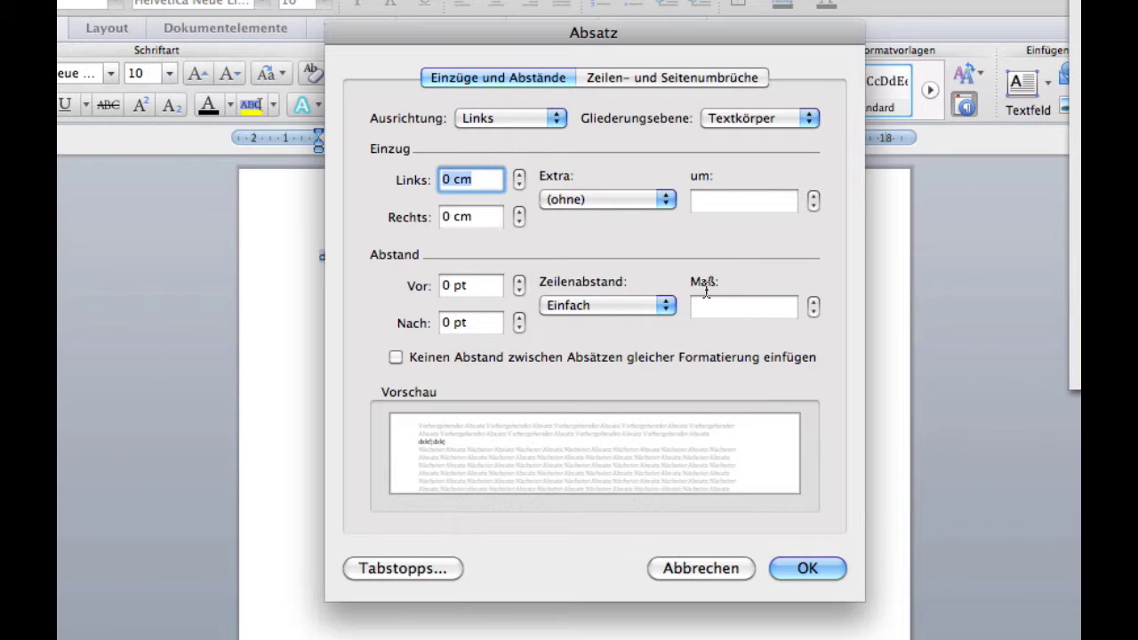
left_click(632, 308)
left_click(620, 395)
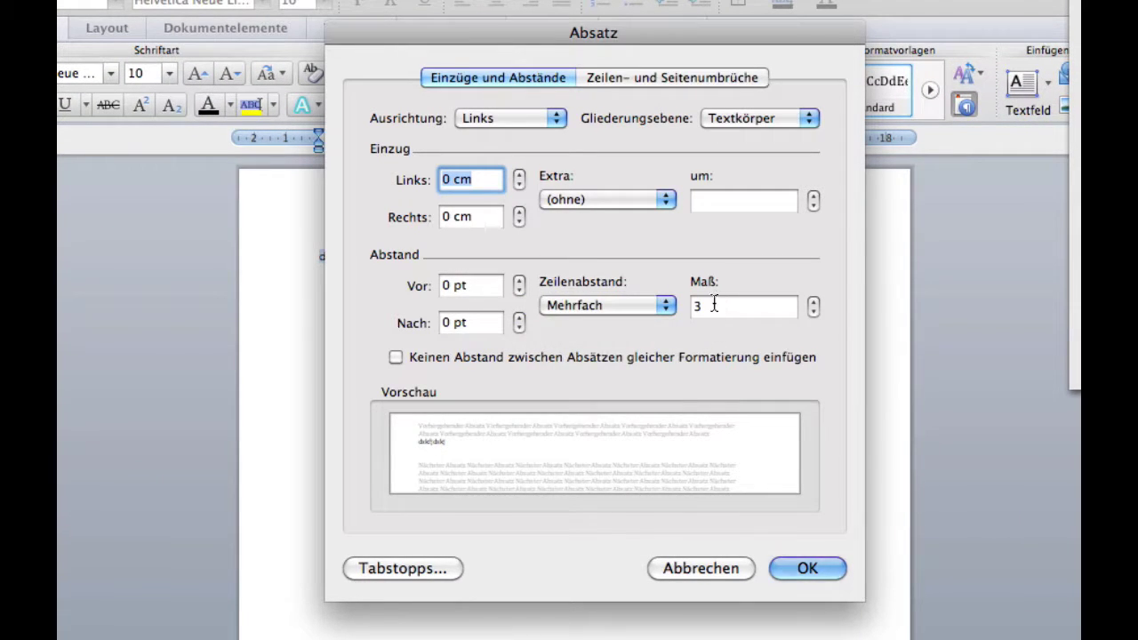
double_click(714, 305)
type("1,3")
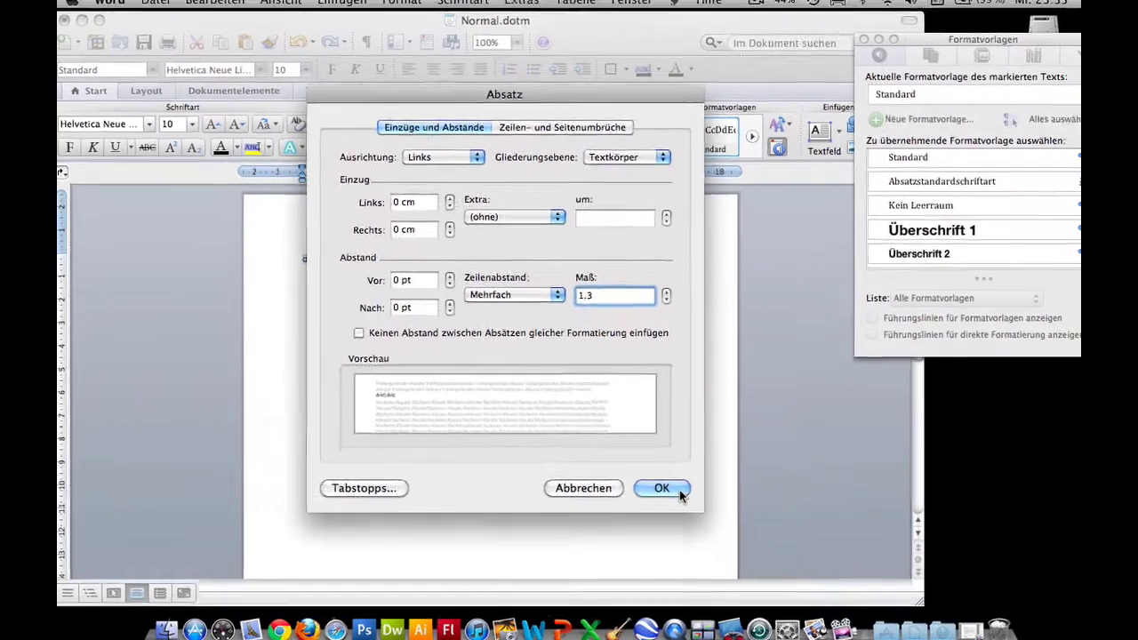
left_click(661, 489)
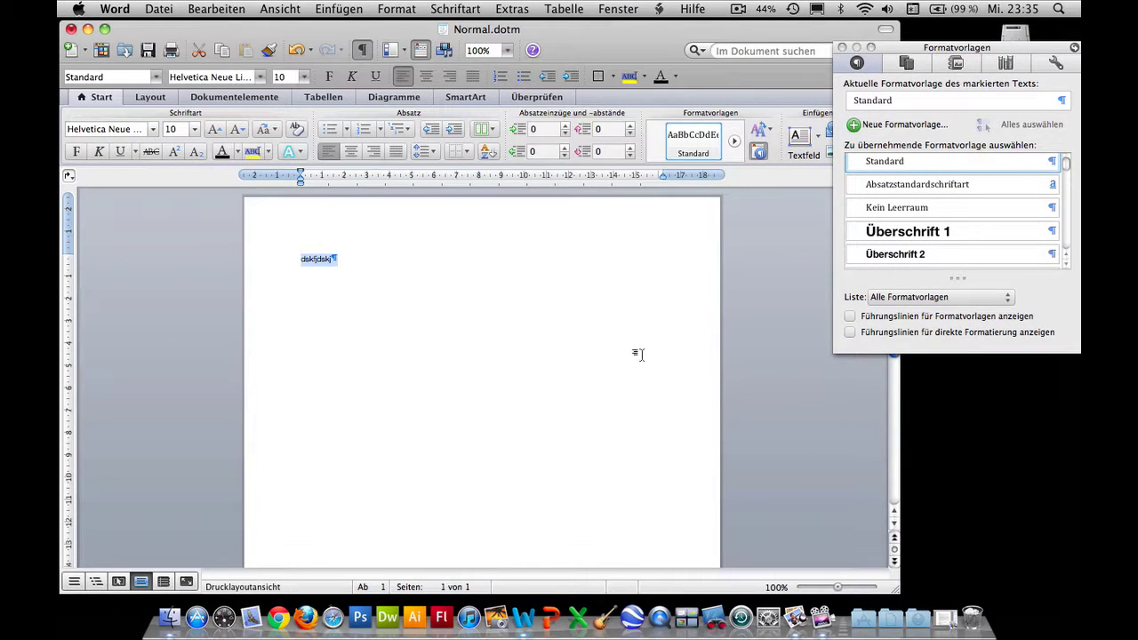
Step: Update the Standard style to match the selection and delete the sample text
left_click(1052, 161)
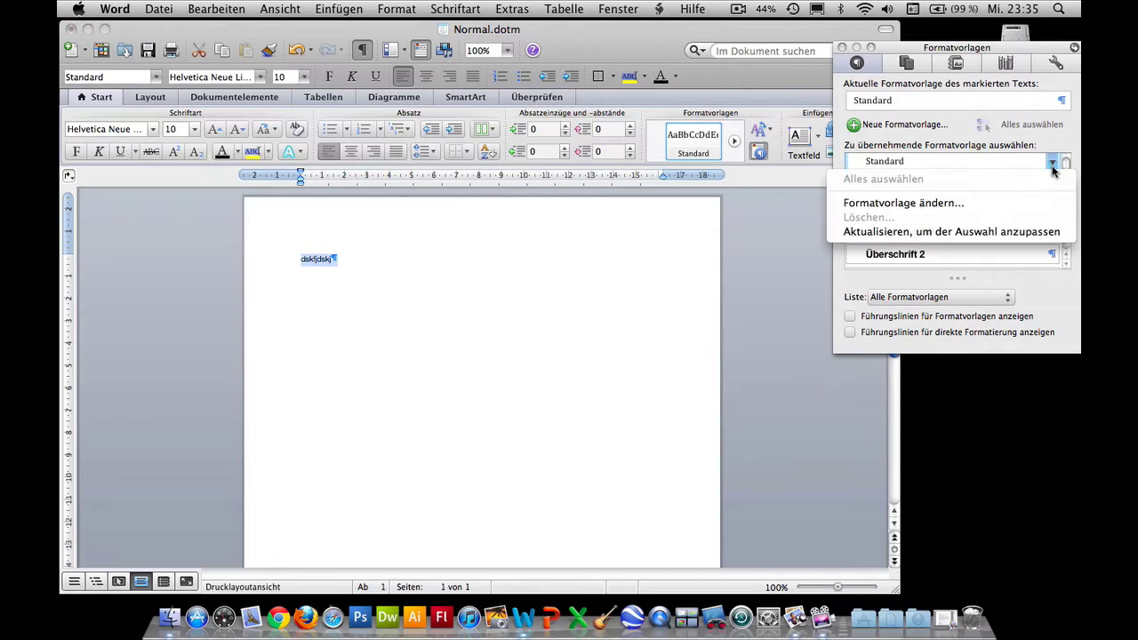
left_click(996, 233)
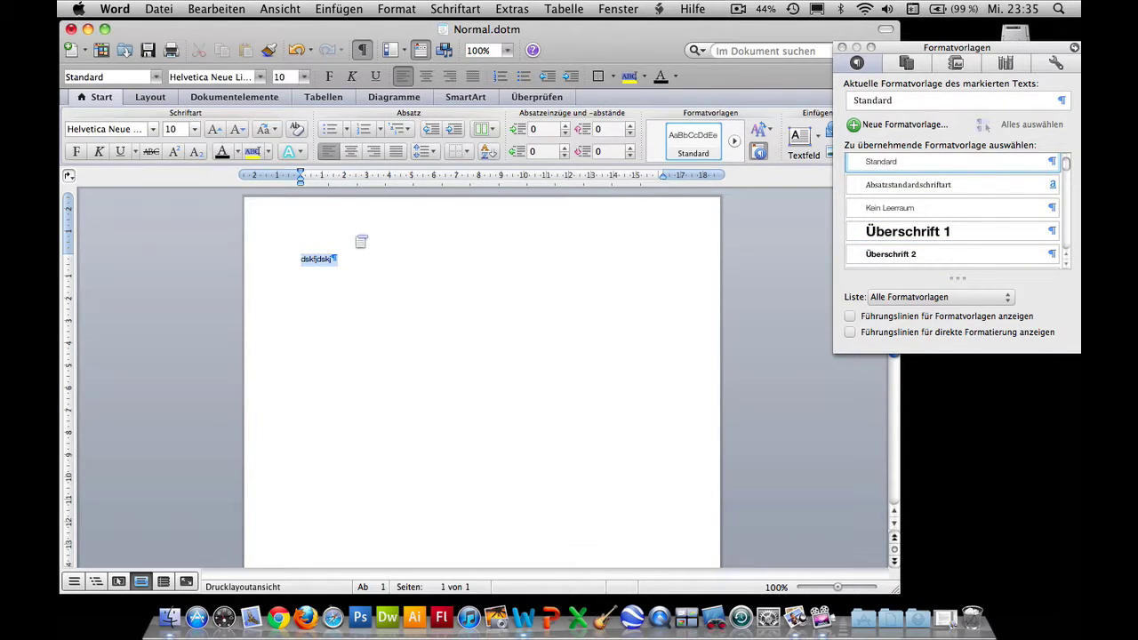
key("BackSpace")
Step: Save Normal.dotm and close its window
left_click(165, 9)
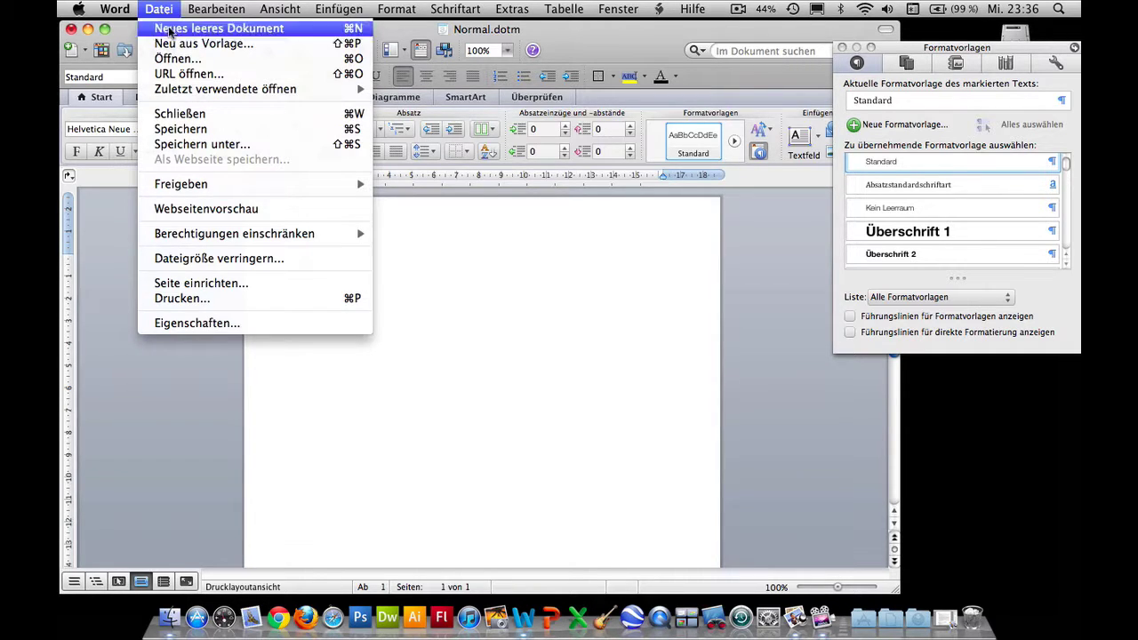
left_click(215, 131)
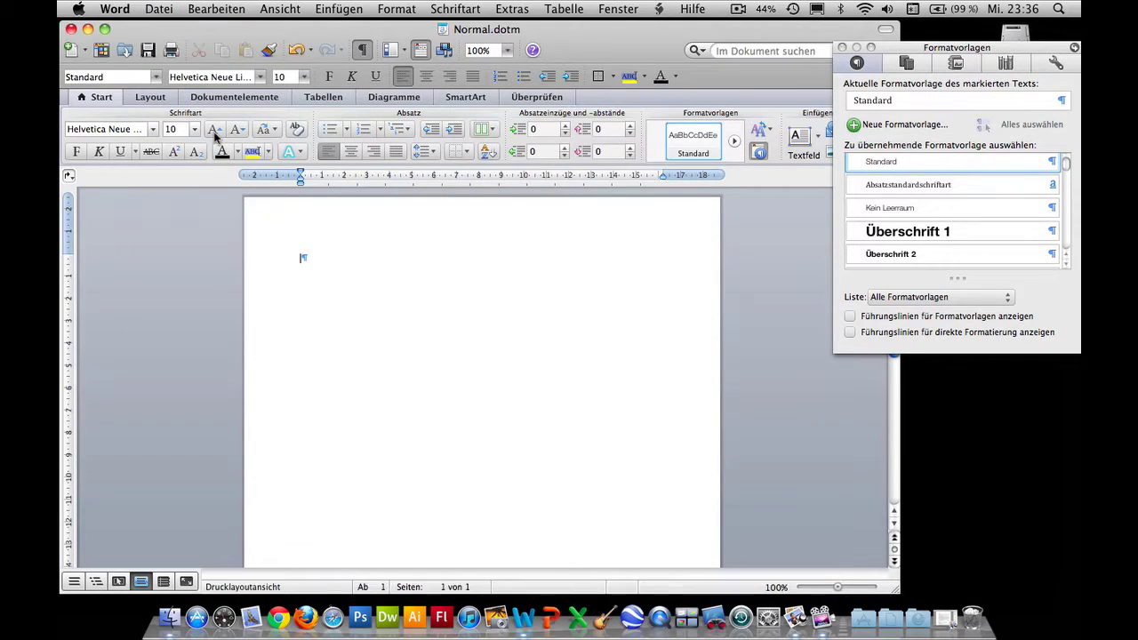
key("super+w")
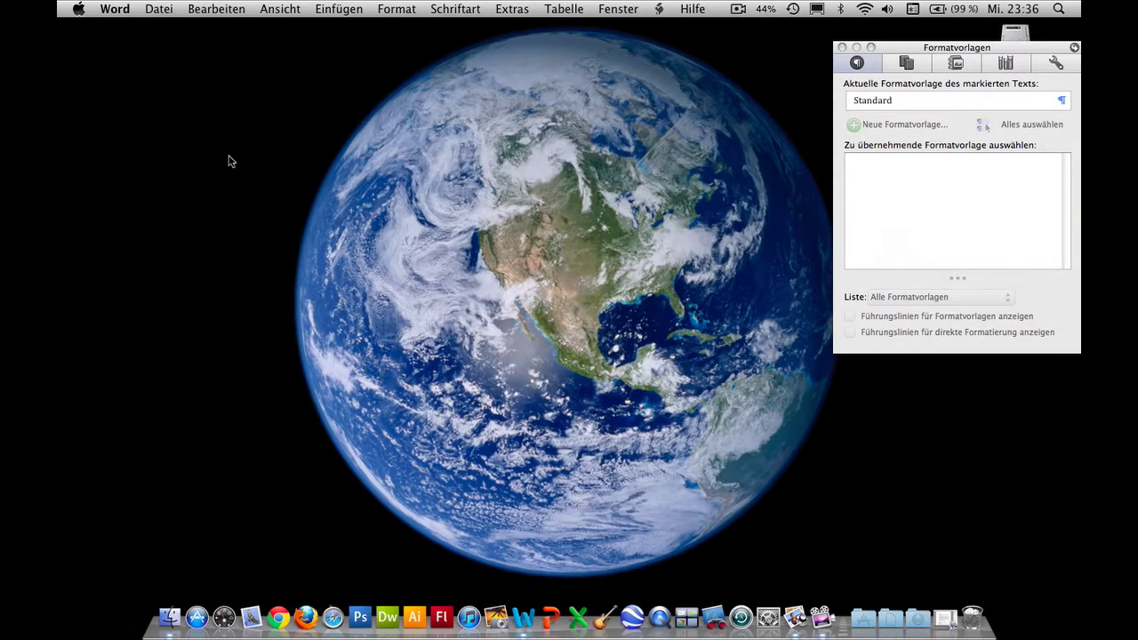
Step: Create a new document and check Überschrift 2's font description in Formatvorlagen
key("super+n")
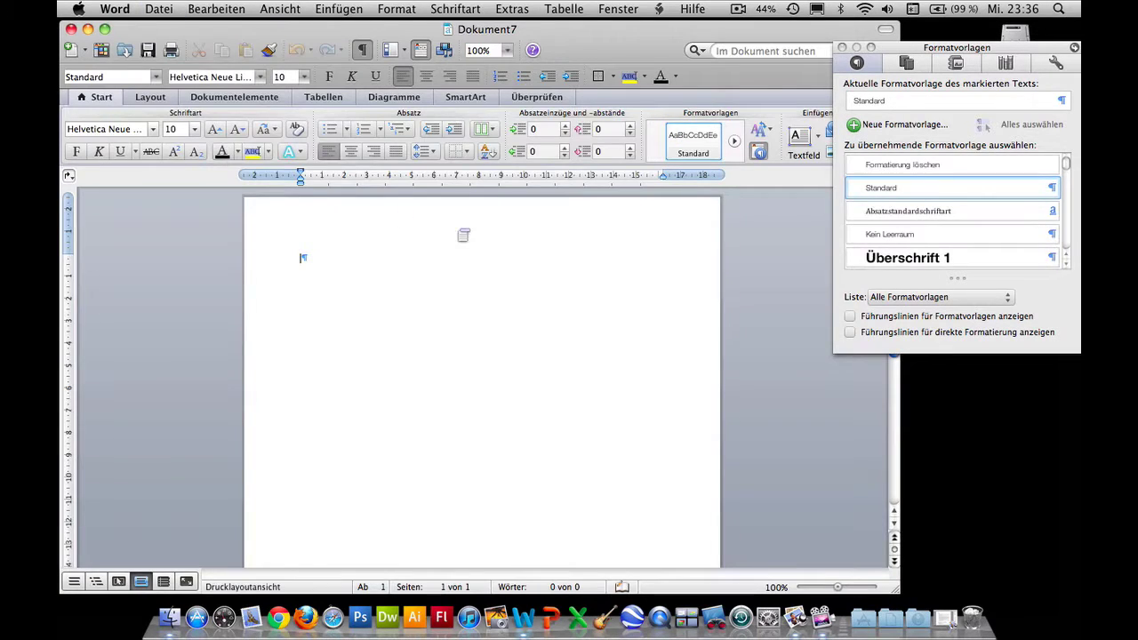
scroll(899, 222, "down", 3)
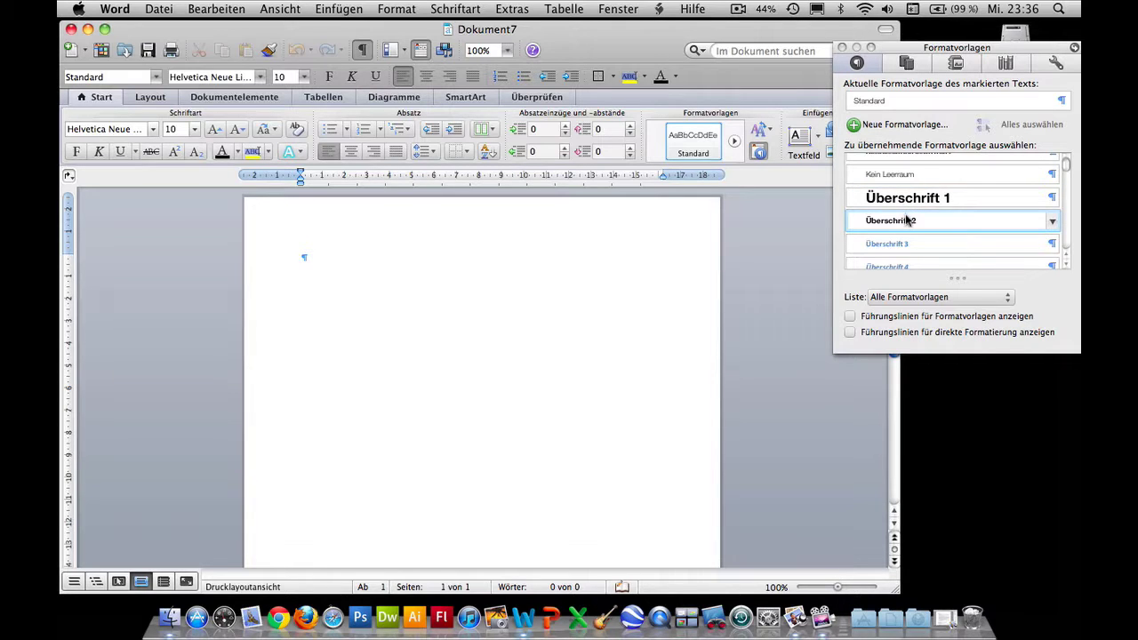
mouse_move(911, 221)
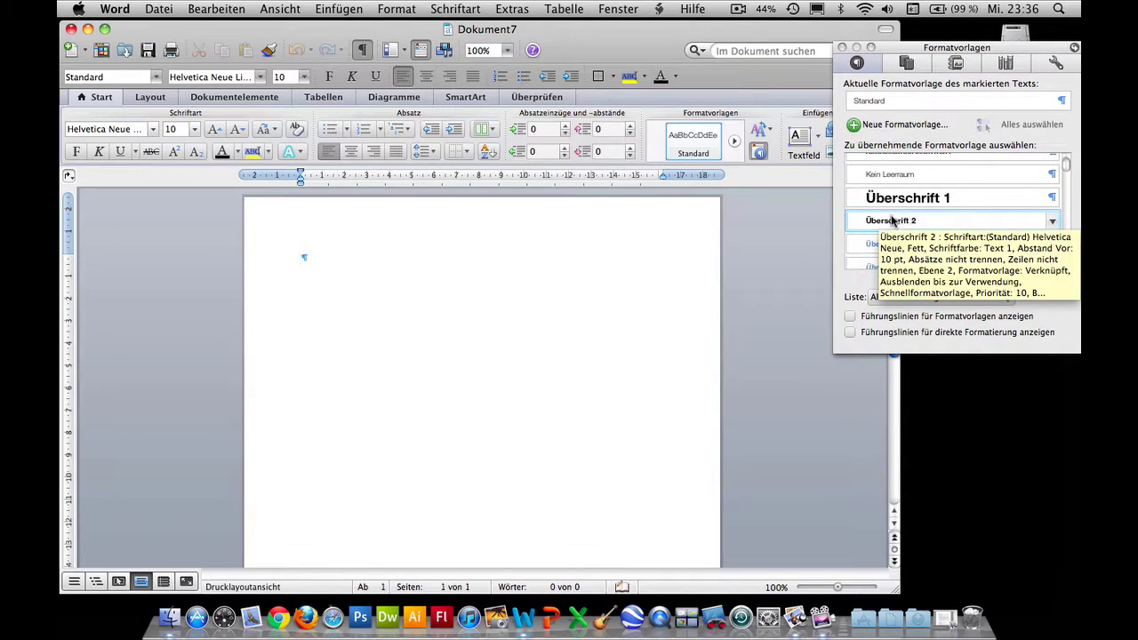